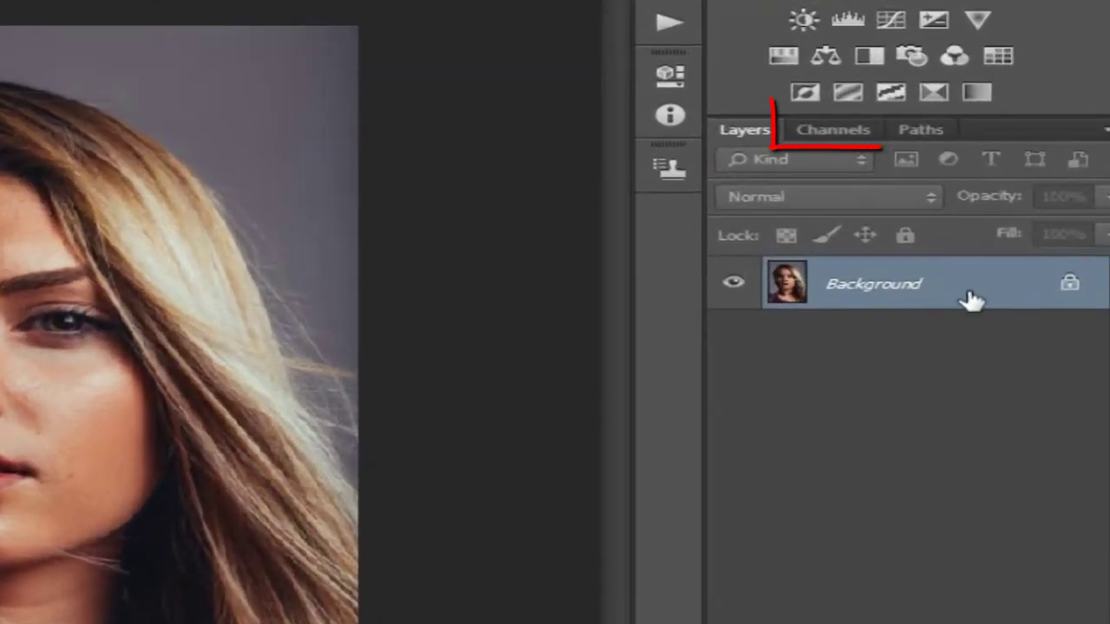
Load the portrait's bright tones as a selection from the RGB channel in the Channels panel.
left_click(831, 137)
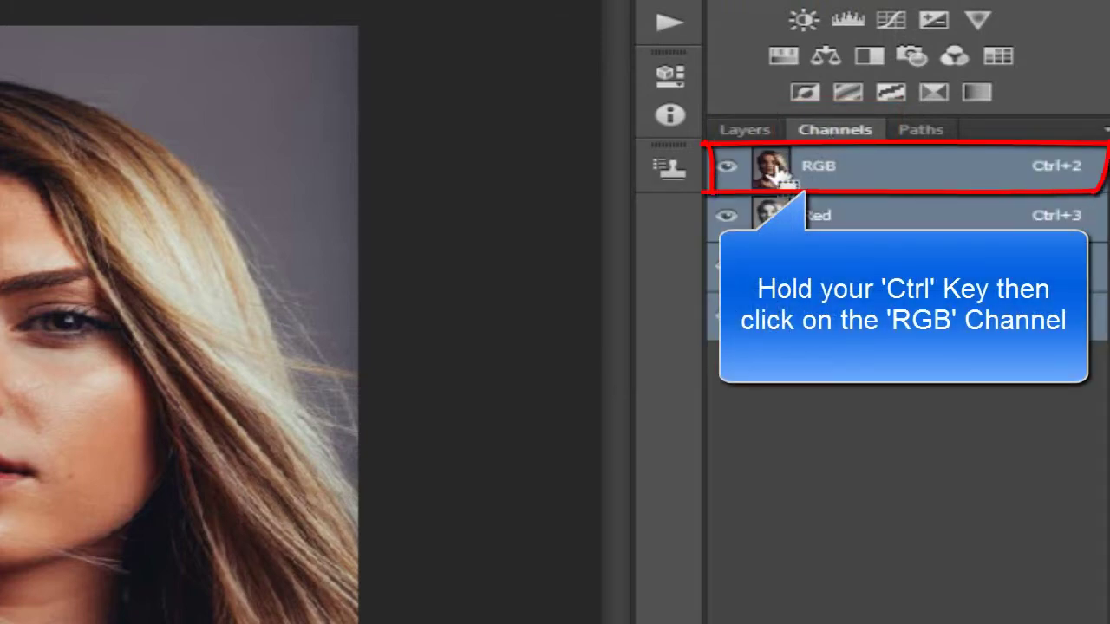
left_click(774, 169, "ctrl")
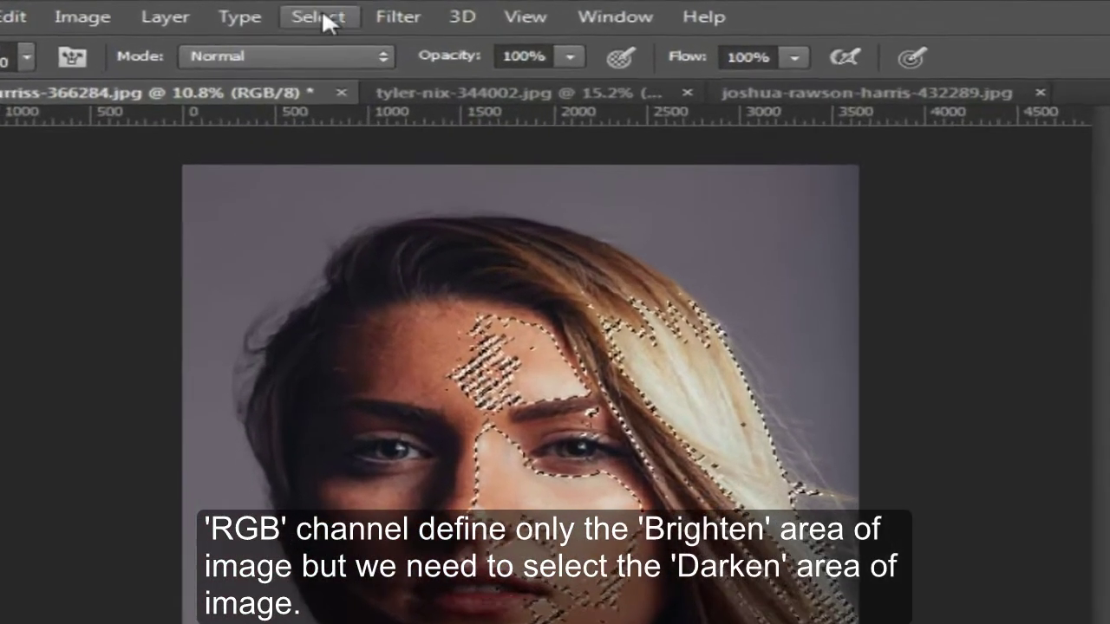
Invert the selection and copy the darker areas to a new Layer 1.
left_click(322, 19)
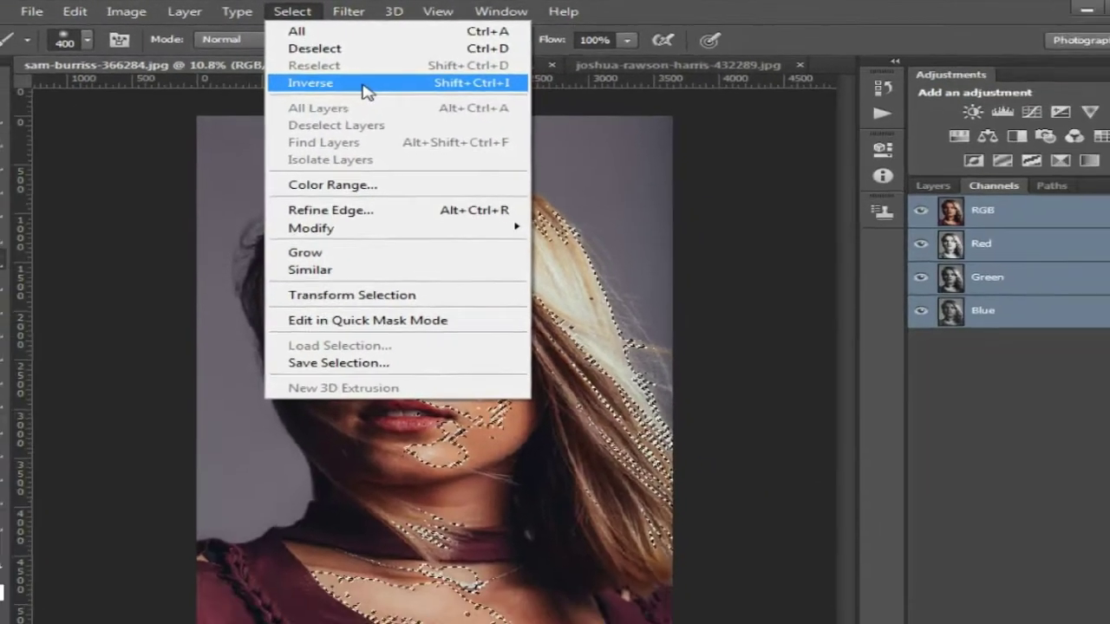
left_click(431, 128)
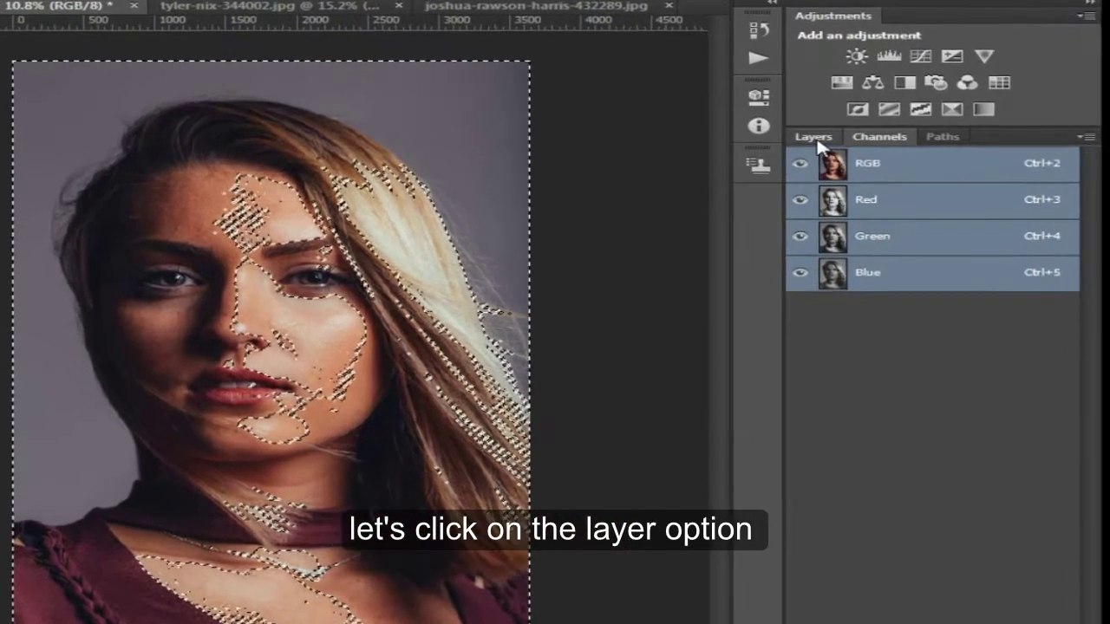
left_click(863, 168)
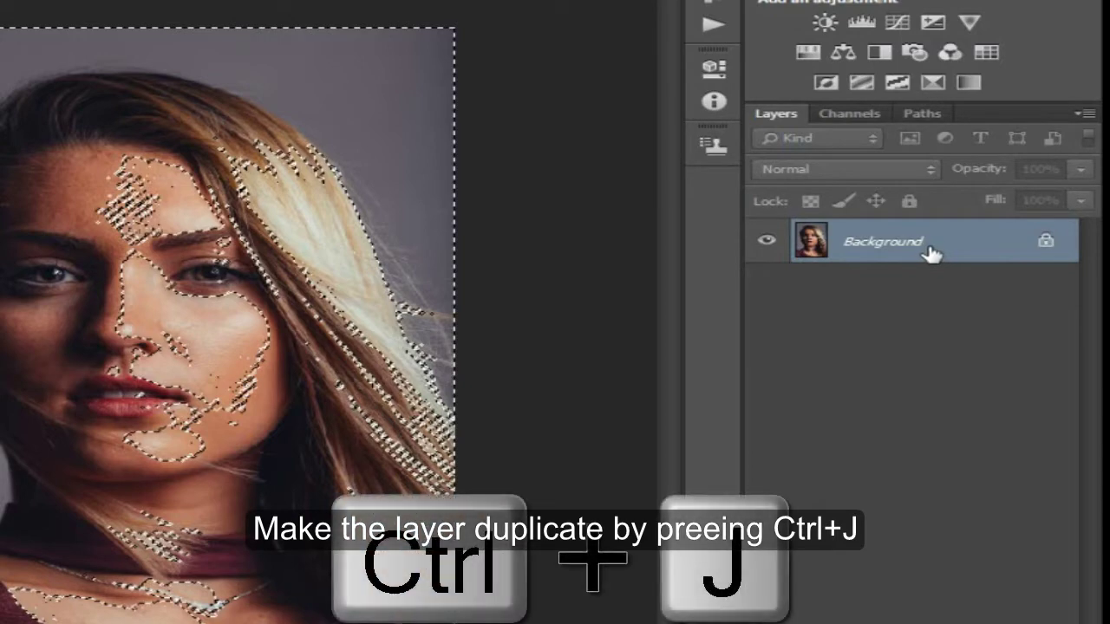
key("ctrl+j")
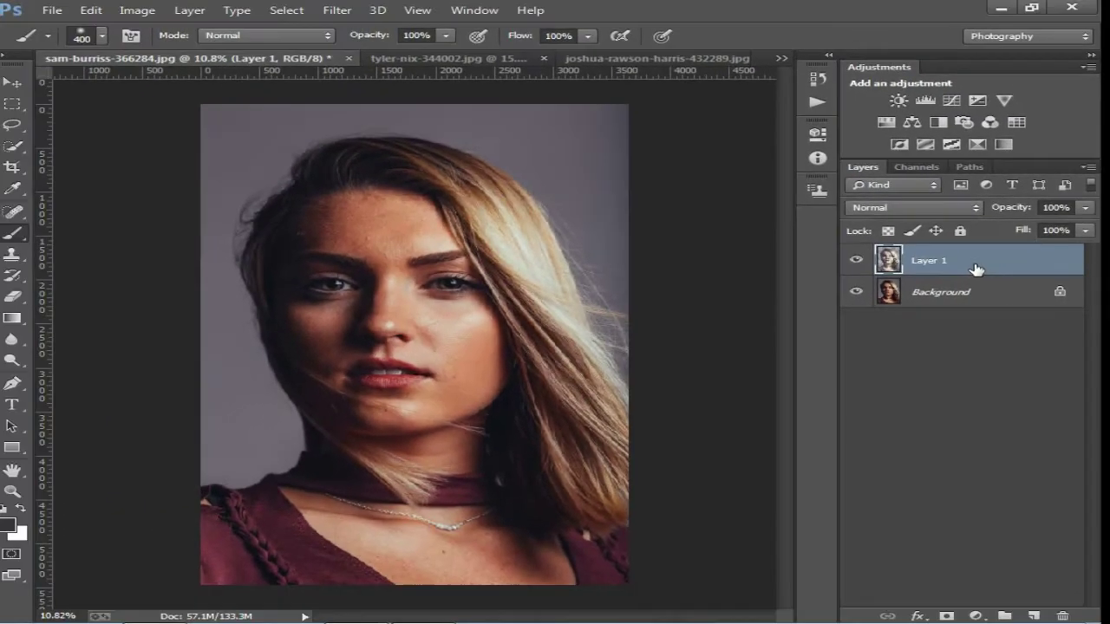
Toggle the Background's visibility to preview Layer 1 alone, leaving it visible.
left_click(856, 292)
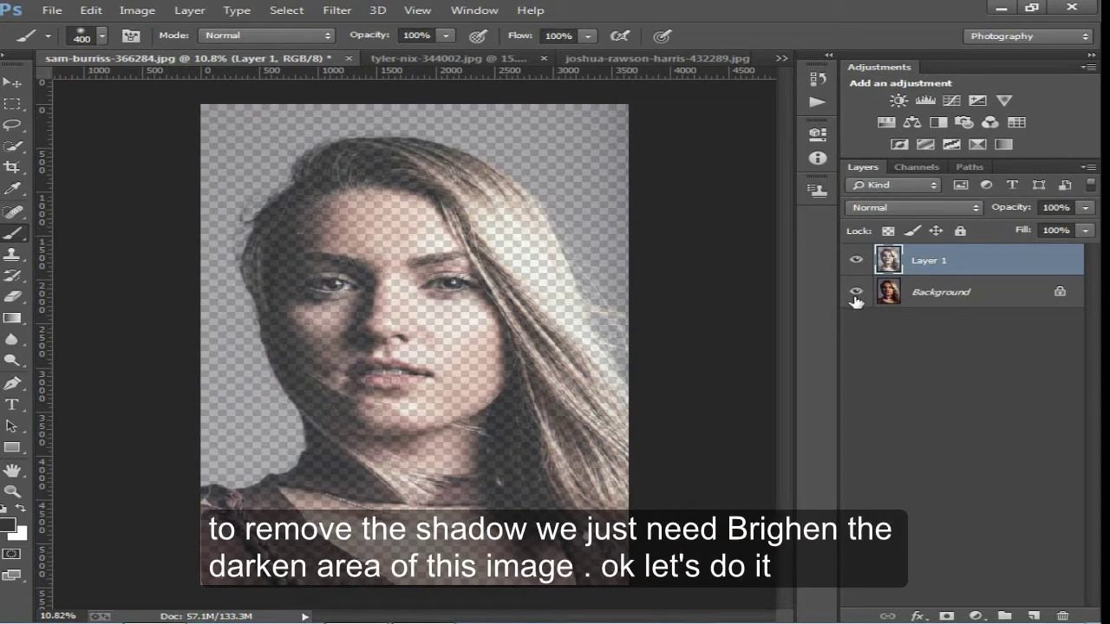
left_click(855, 297)
left_click(856, 295)
left_click(855, 296)
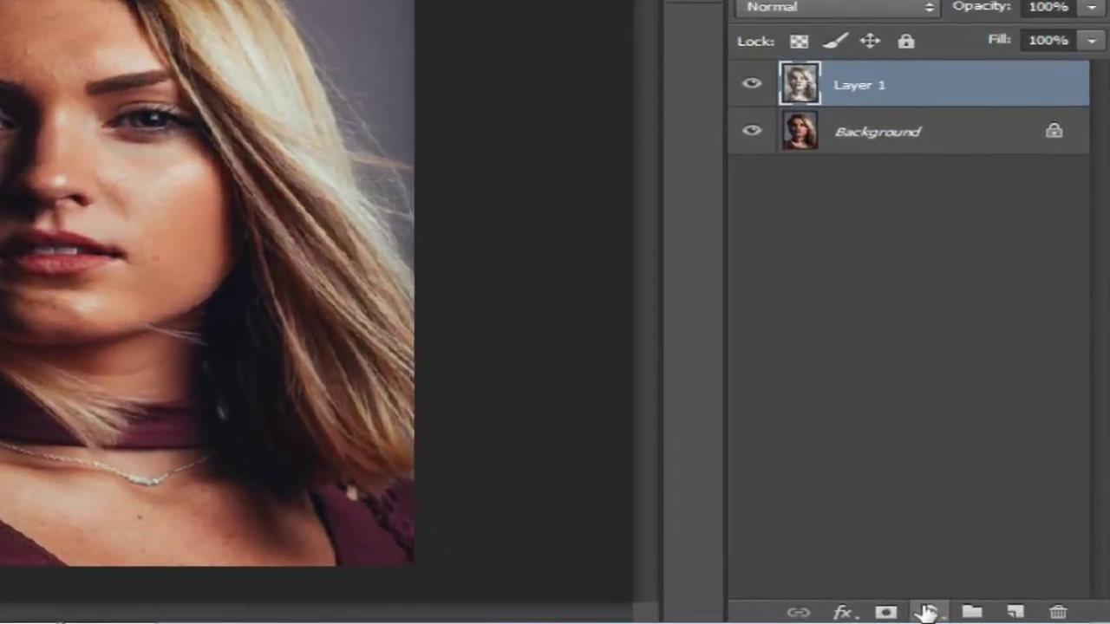
Add a Curves 1 adjustment layer clipped to Layer 1.
left_click(975, 615)
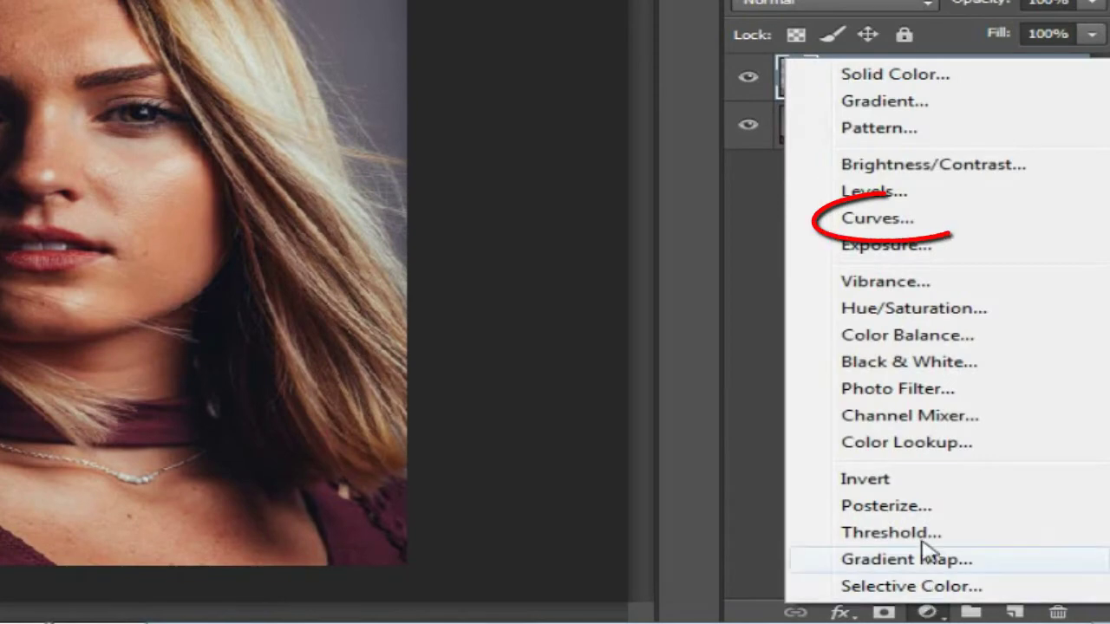
left_click(885, 220)
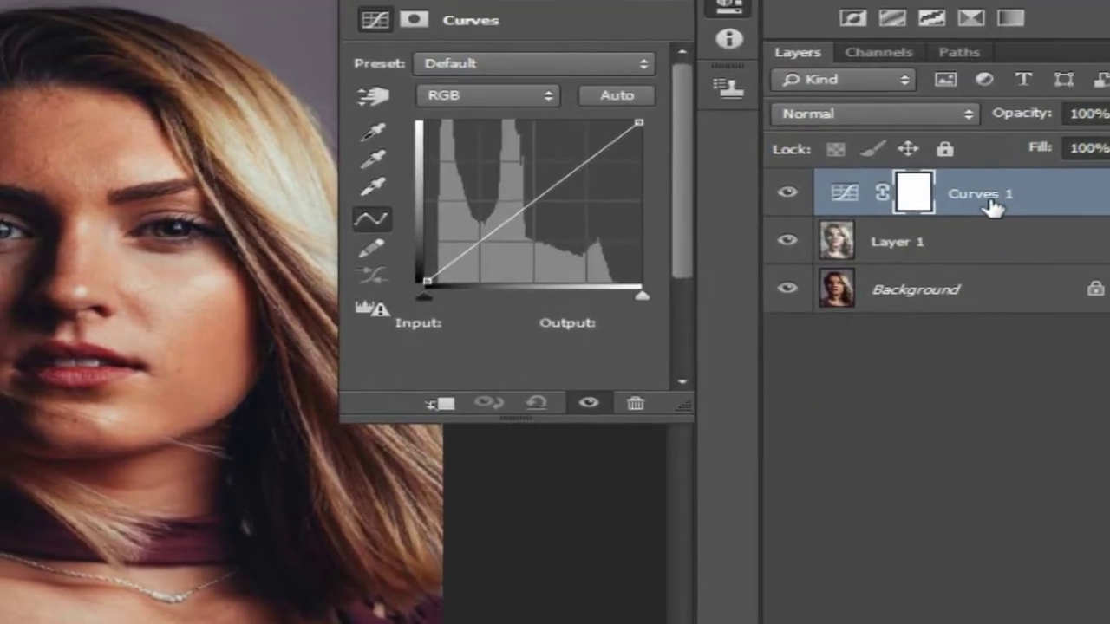
right_click(986, 122)
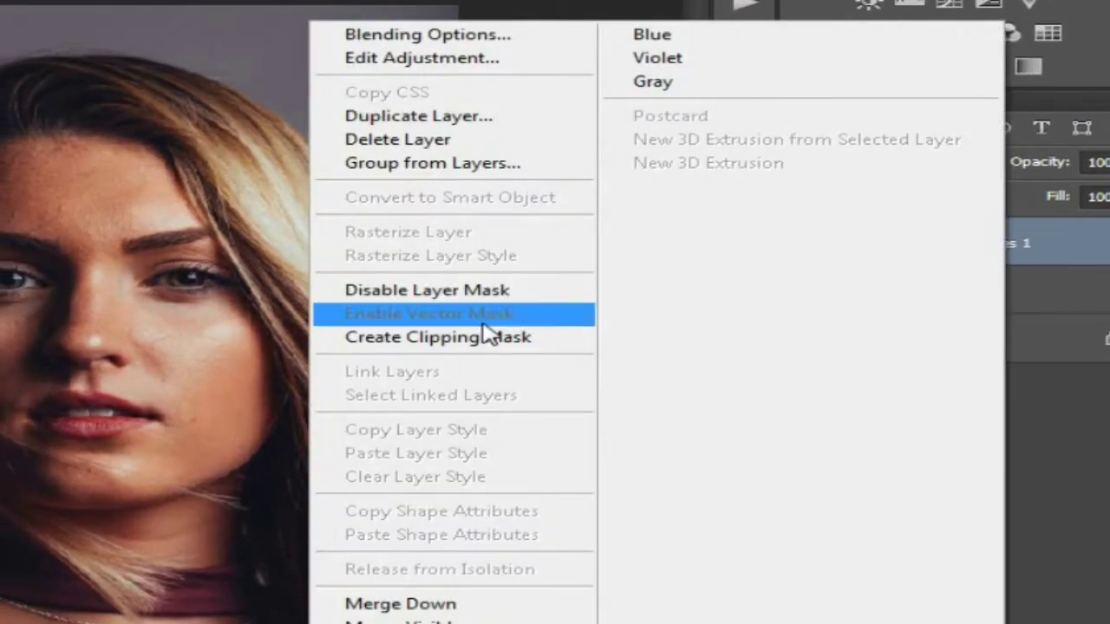
left_click(416, 340)
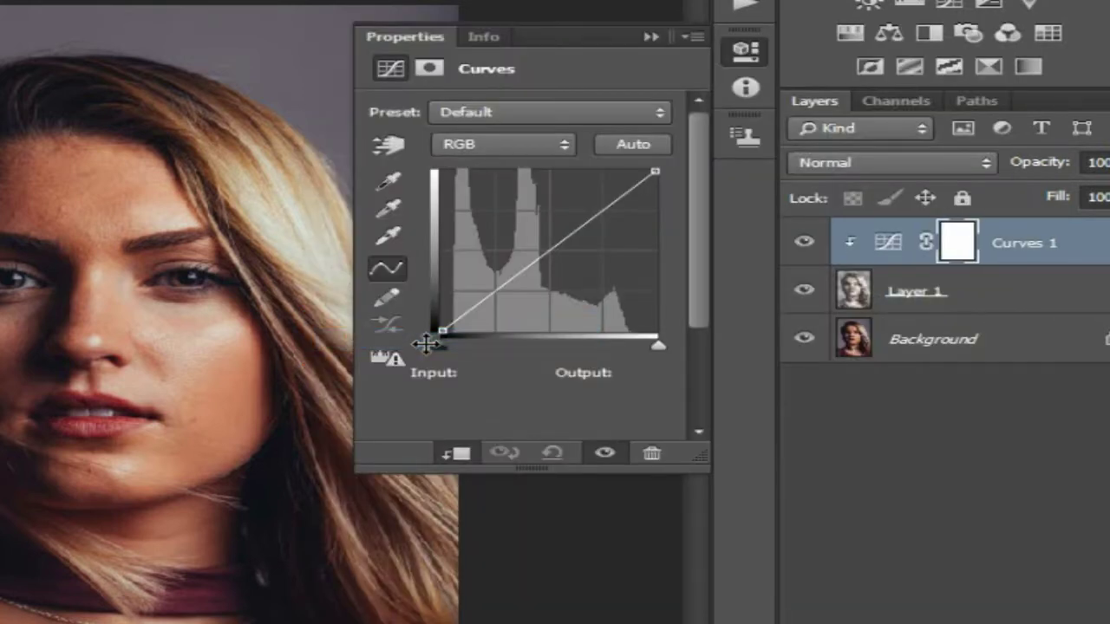
Raise the Curves 1 curve up-left to strongly brighten the dark tones.
mouse_move(595, 48)
left_mouse_down()
mouse_move(478, 12)
mouse_move(486, 0)
left_mouse_up()
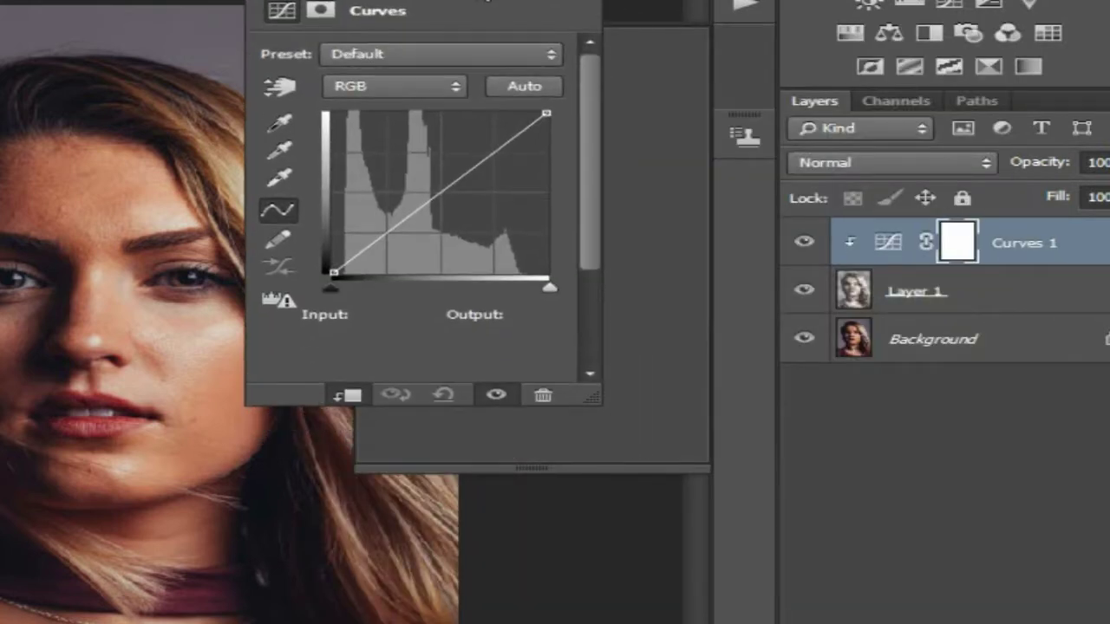
left_click_drag(438, 185, 396, 168)
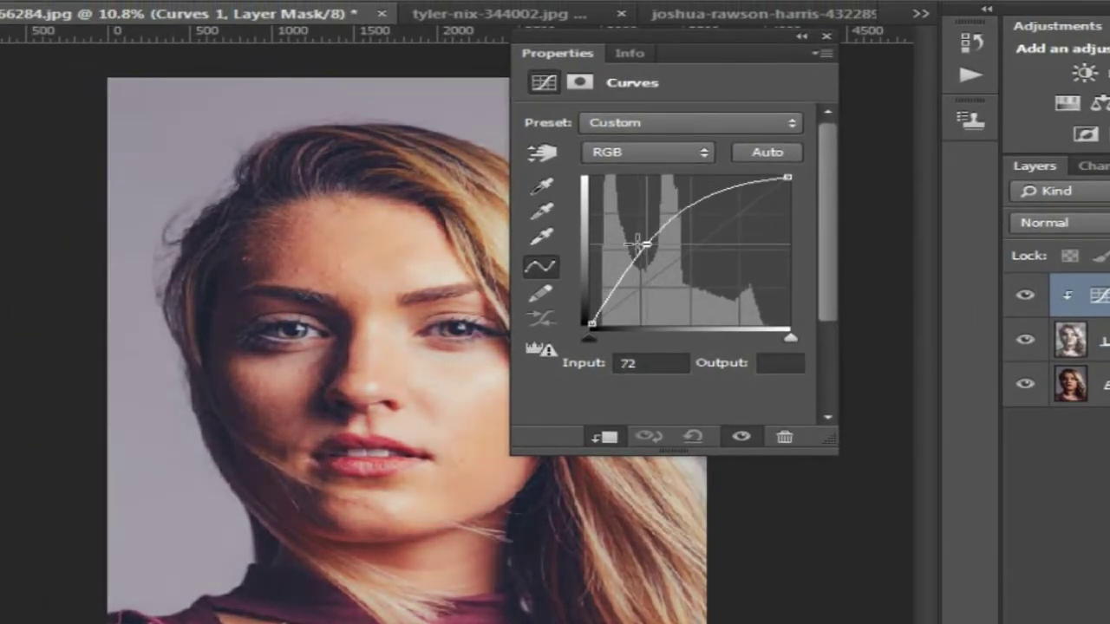
mouse_move(521, 198)
left_mouse_down()
mouse_move(650, 247)
mouse_move(638, 240)
mouse_move(645, 229)
left_mouse_up()
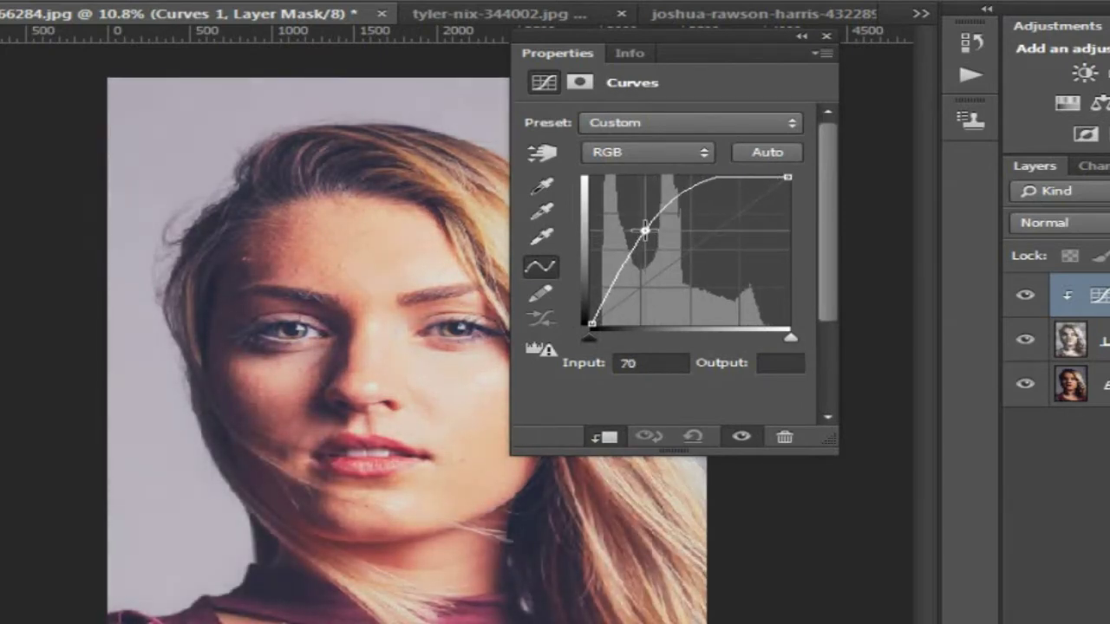
left_click(825, 36)
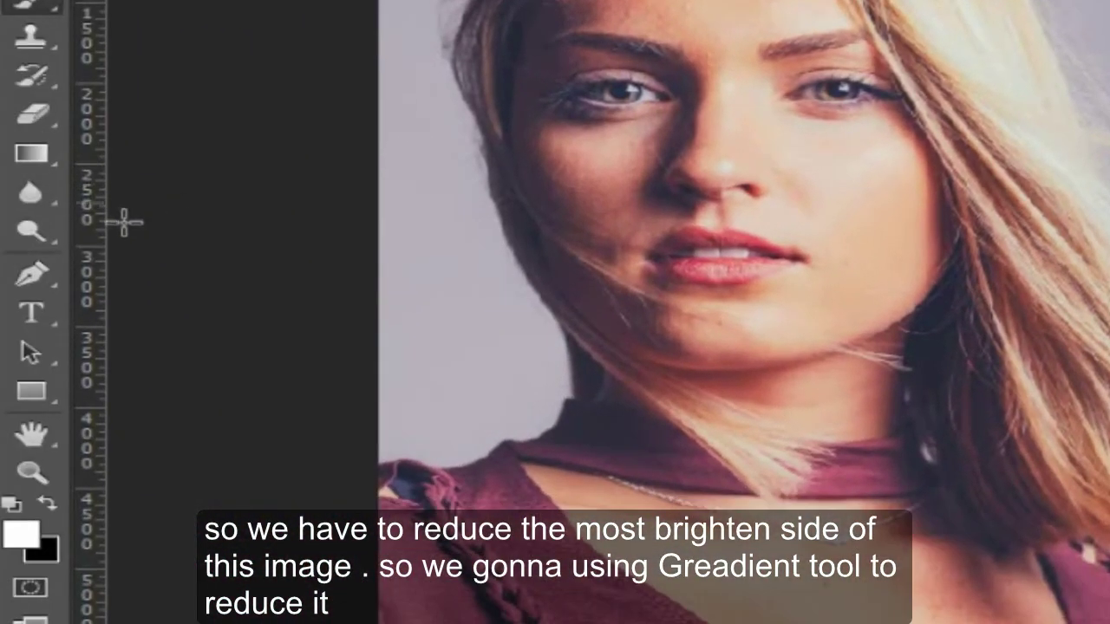
Draw a Neutral Density gradient right to left on Curves 1's mask.
left_click(35, 158)
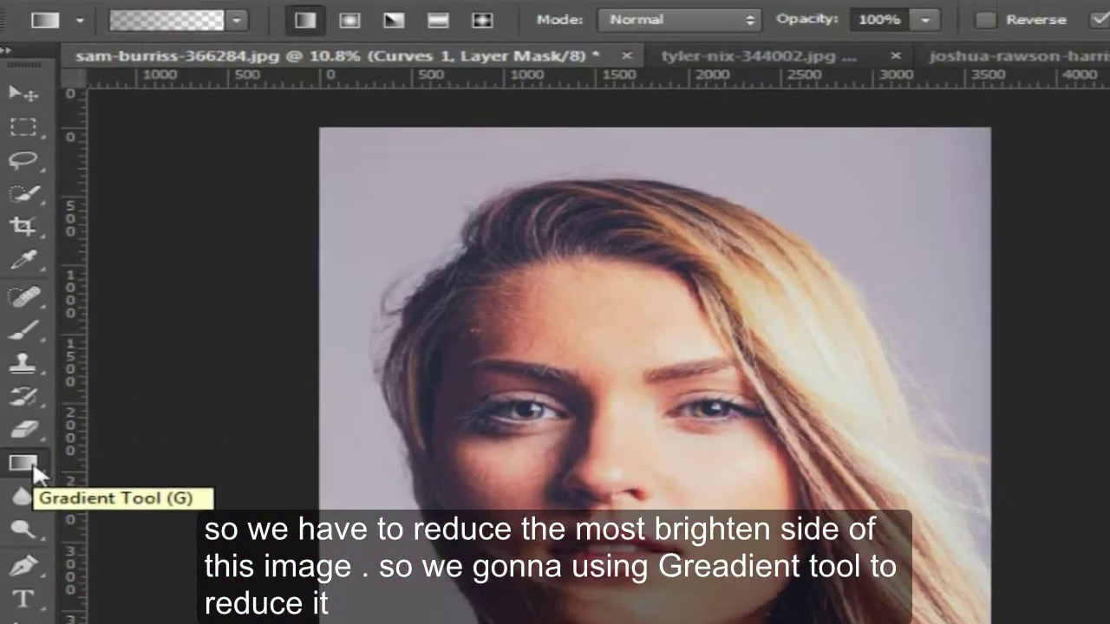
left_click(199, 19)
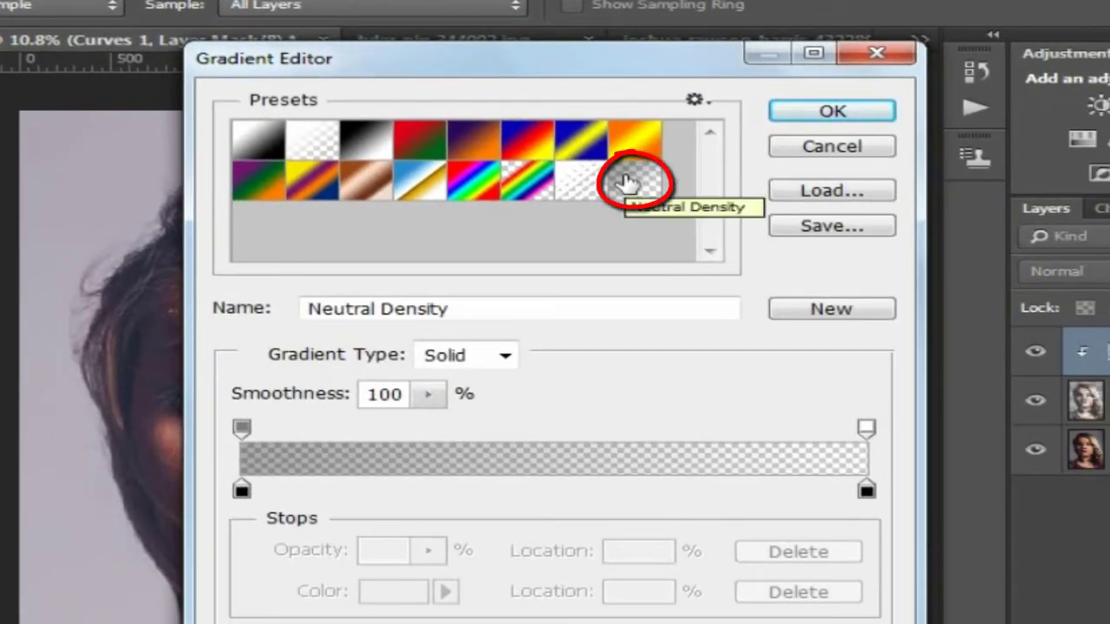
left_click(793, 115)
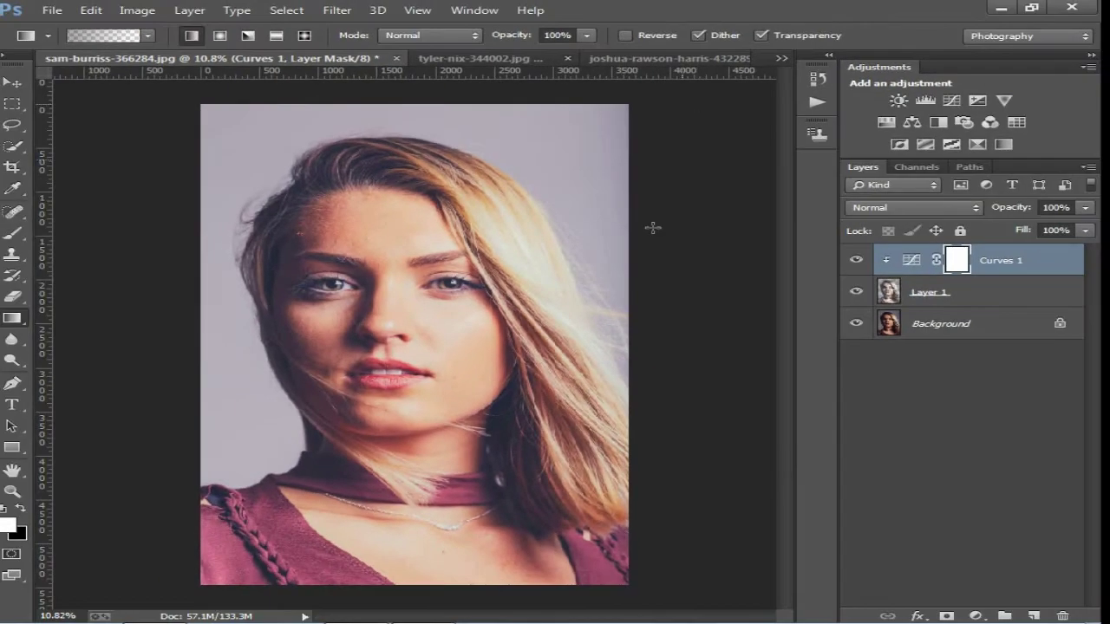
left_click_drag(681, 319, 157, 326)
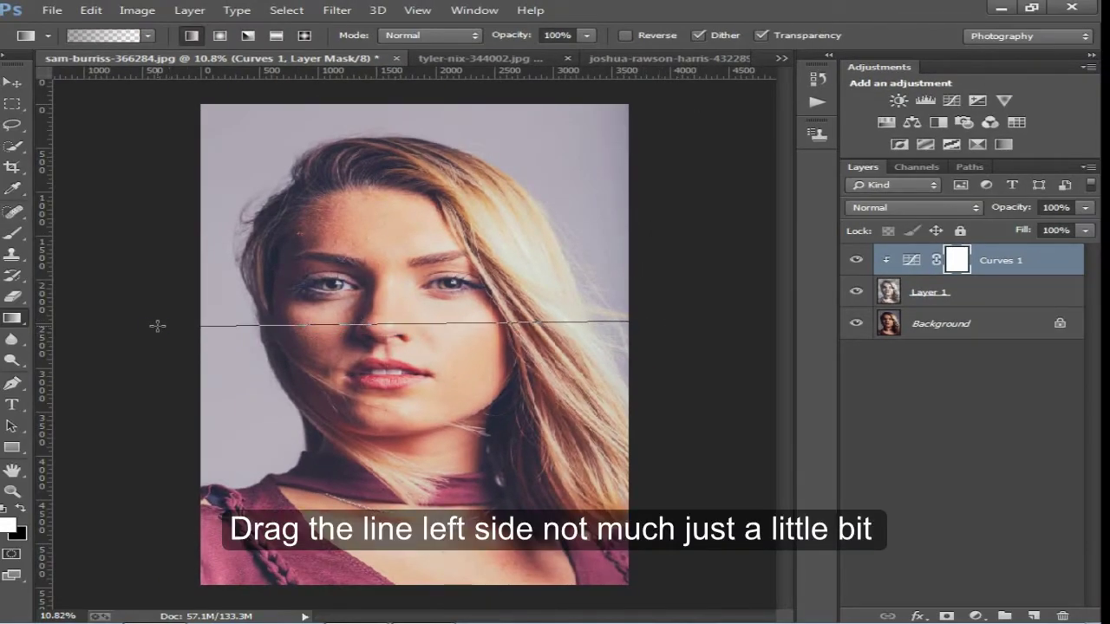
left_click_drag(157, 326, 157, 326)
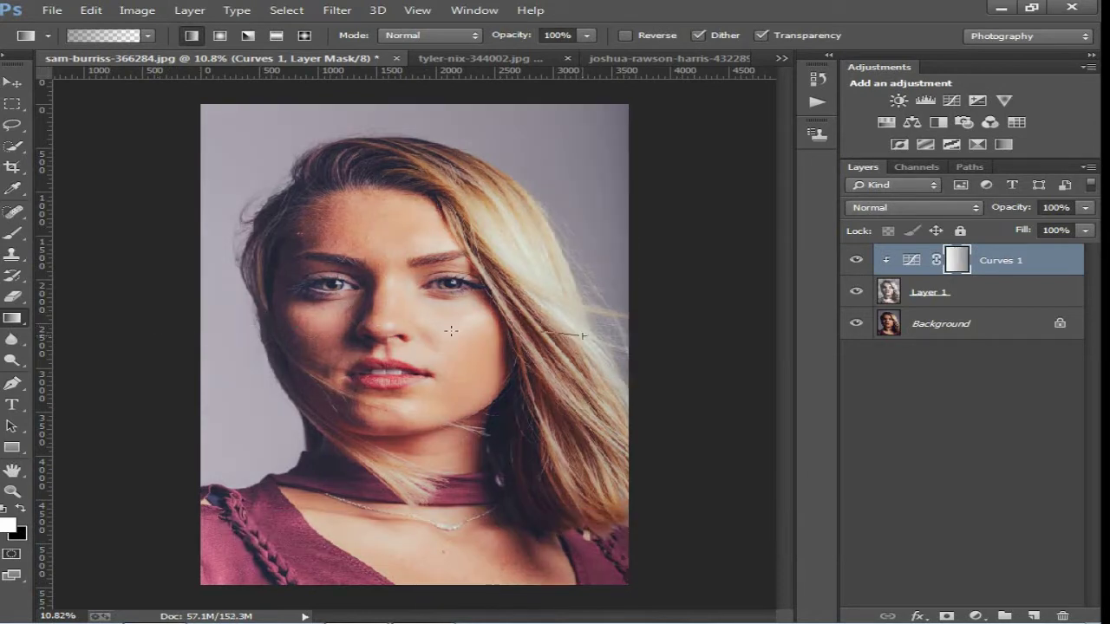
left_click_drag(450, 330, 147, 341)
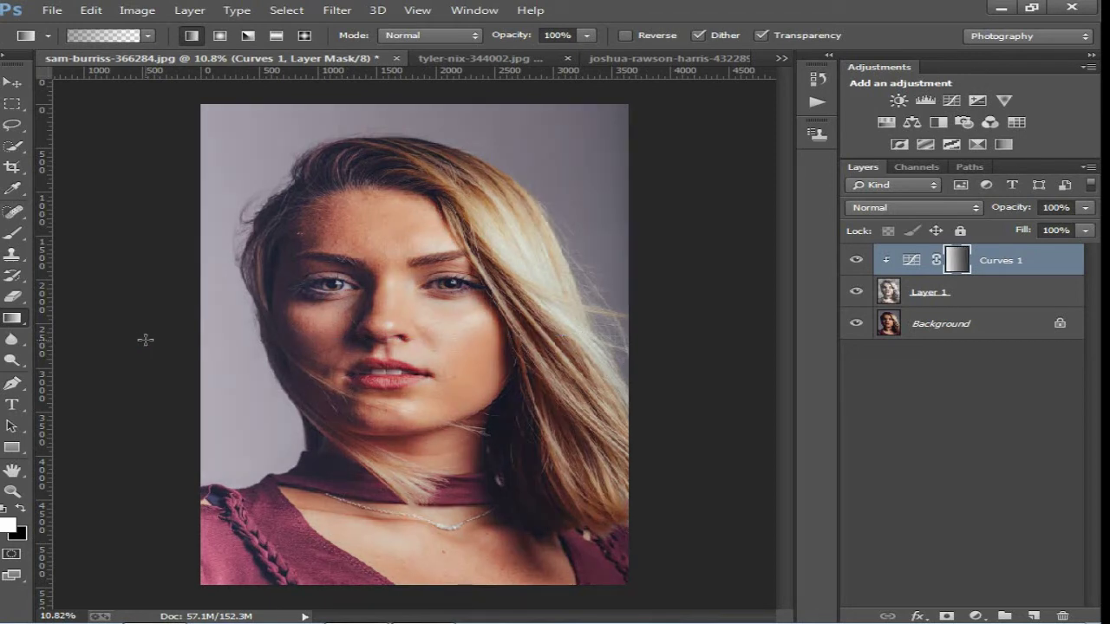
Toggle Curves 1 on and off to compare, leaving it hidden.
left_click(855, 260)
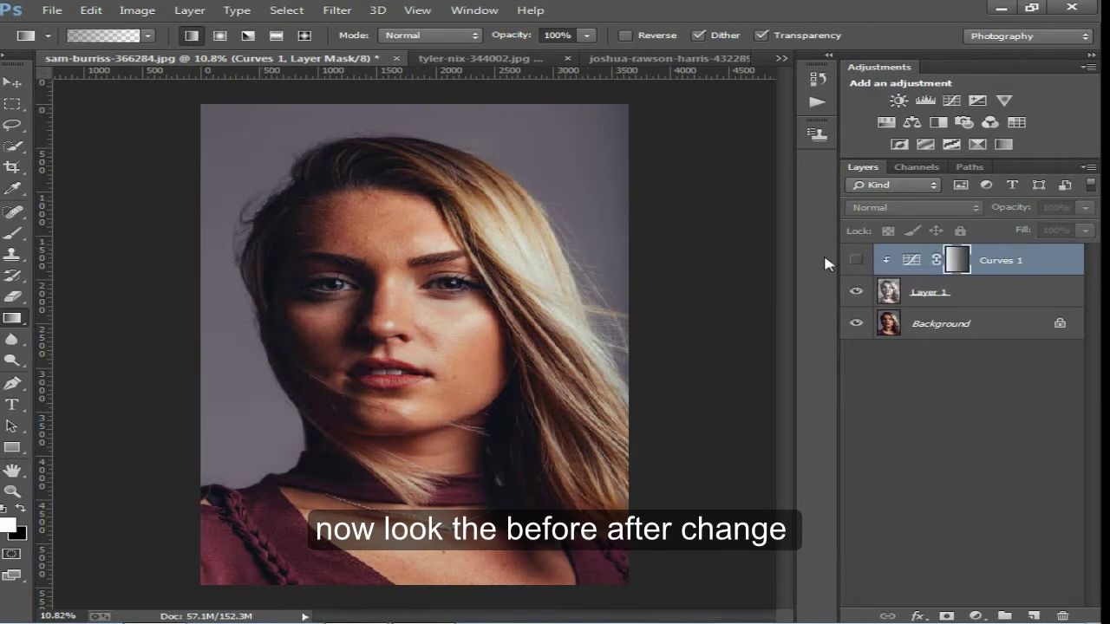
left_click(855, 260)
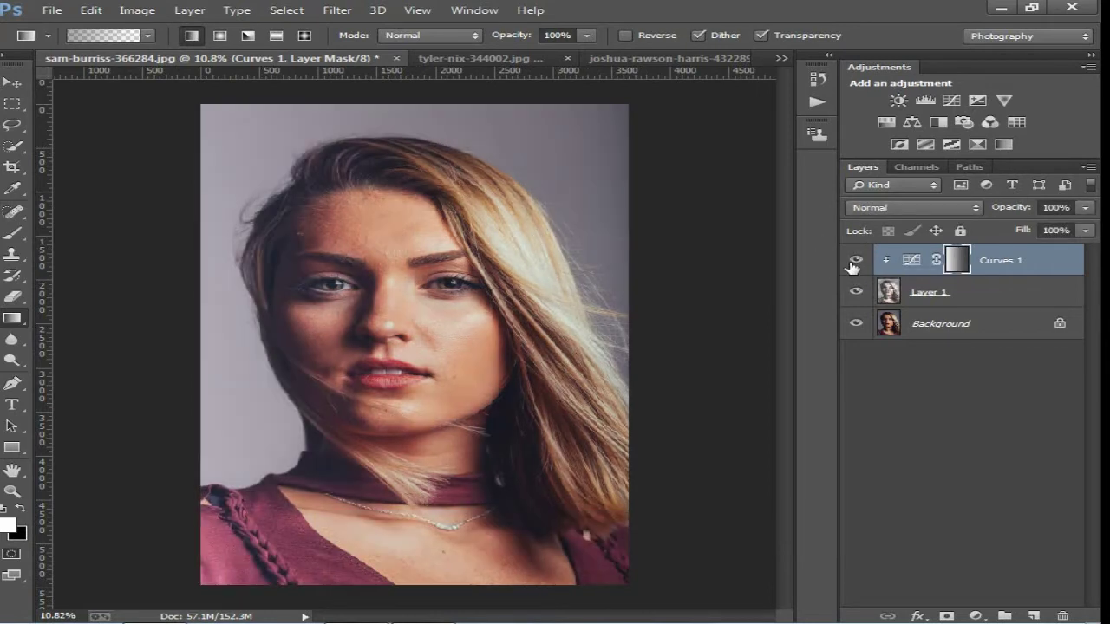
left_click(855, 261)
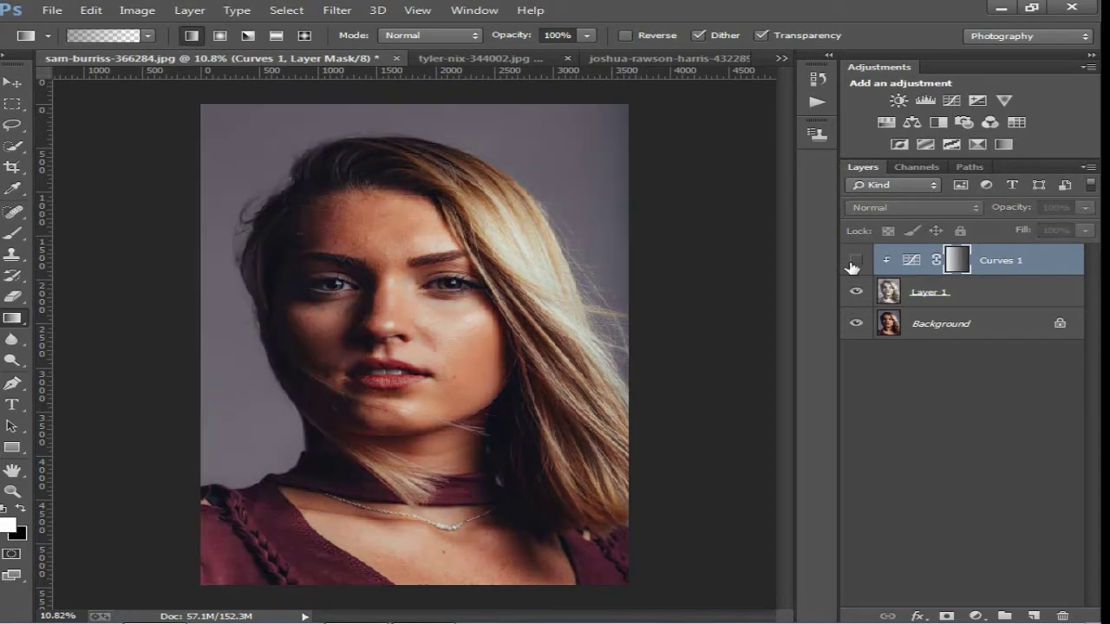
left_click(854, 260)
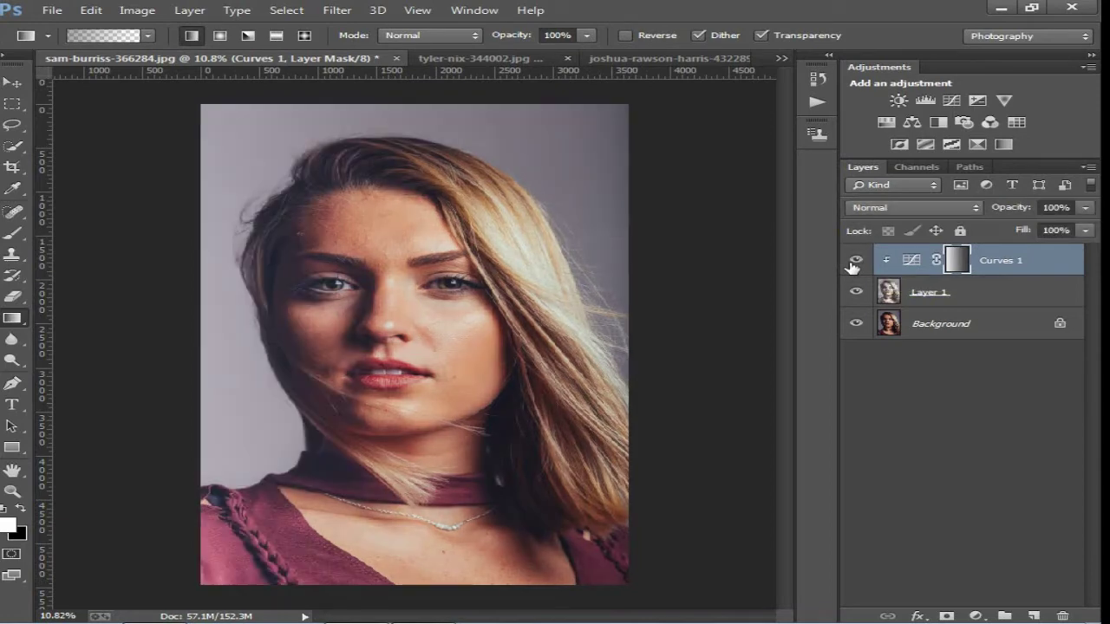
left_click(855, 261)
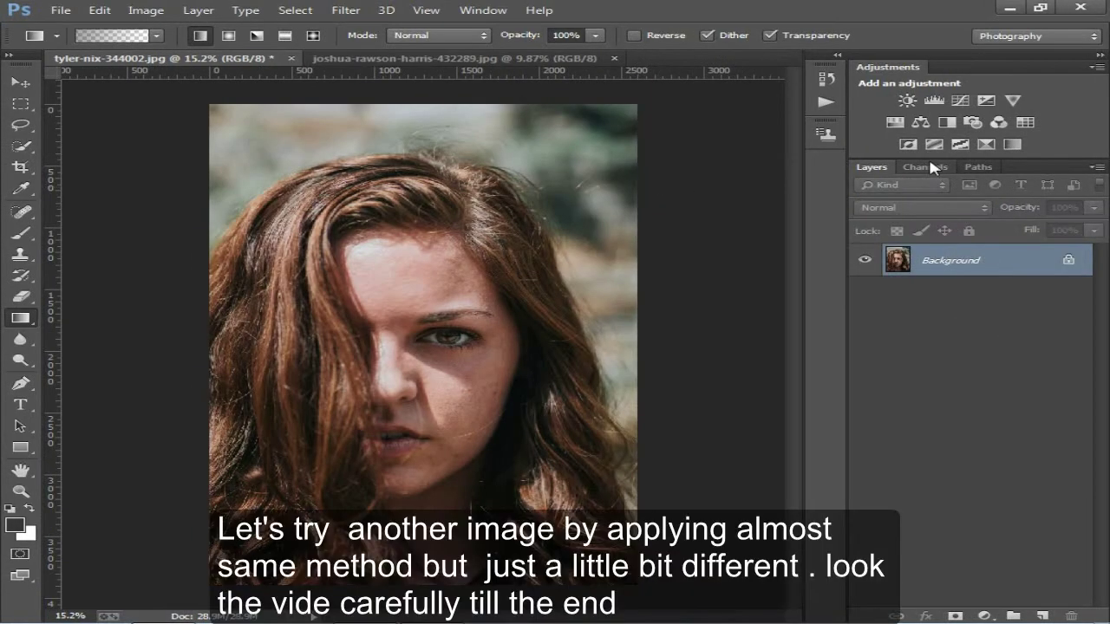
Load the second portrait's RGB luminosity selection and invert it to the shadows.
left_click(932, 172)
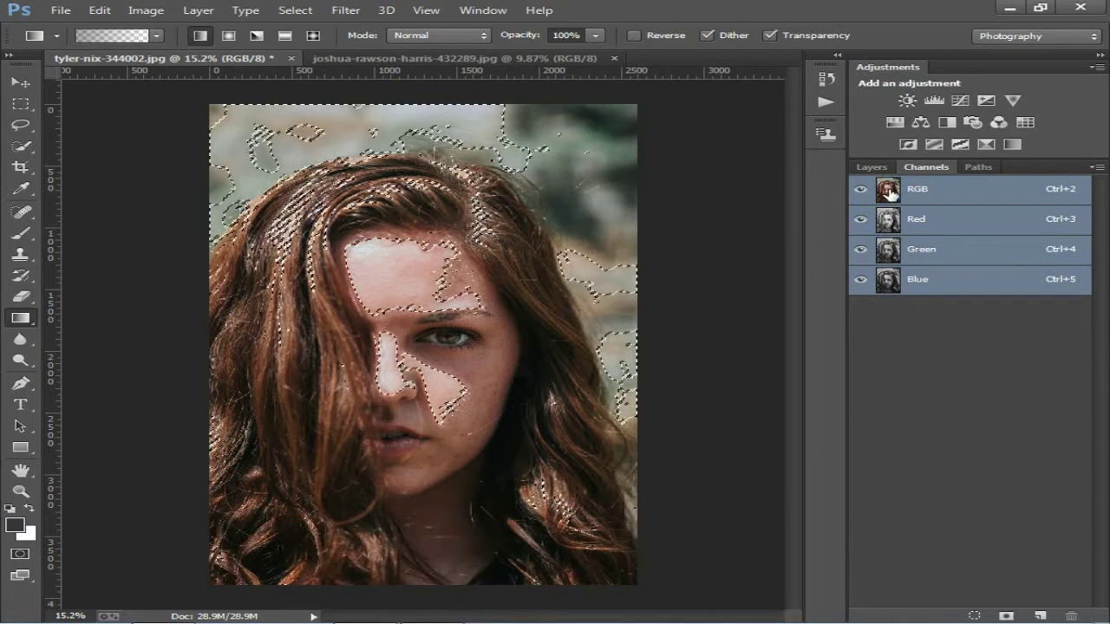
left_click(872, 167)
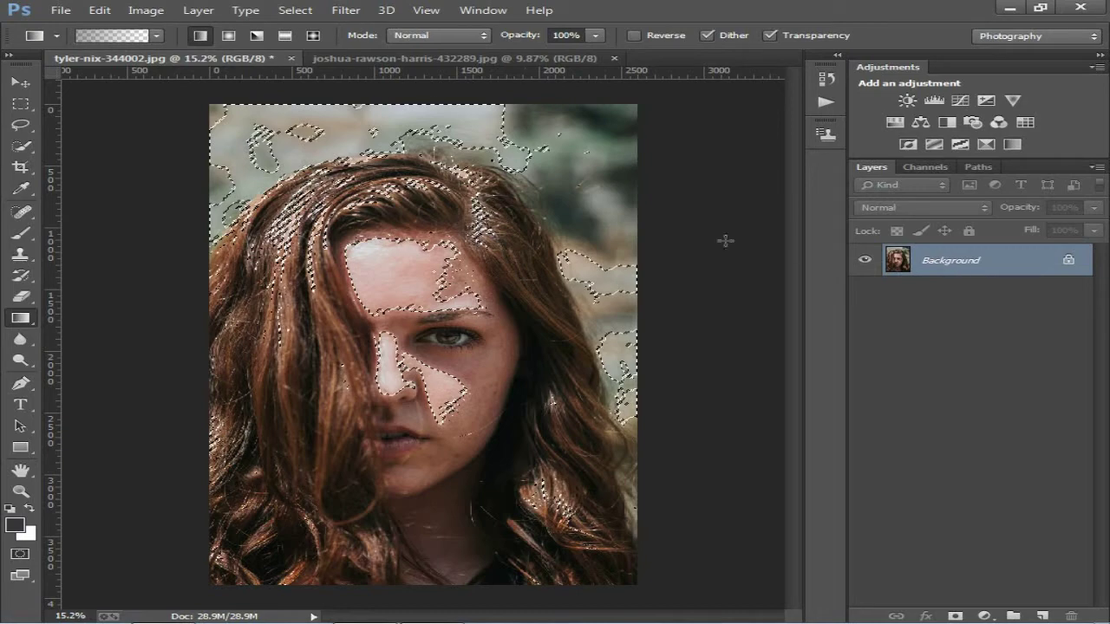
left_click(300, 10)
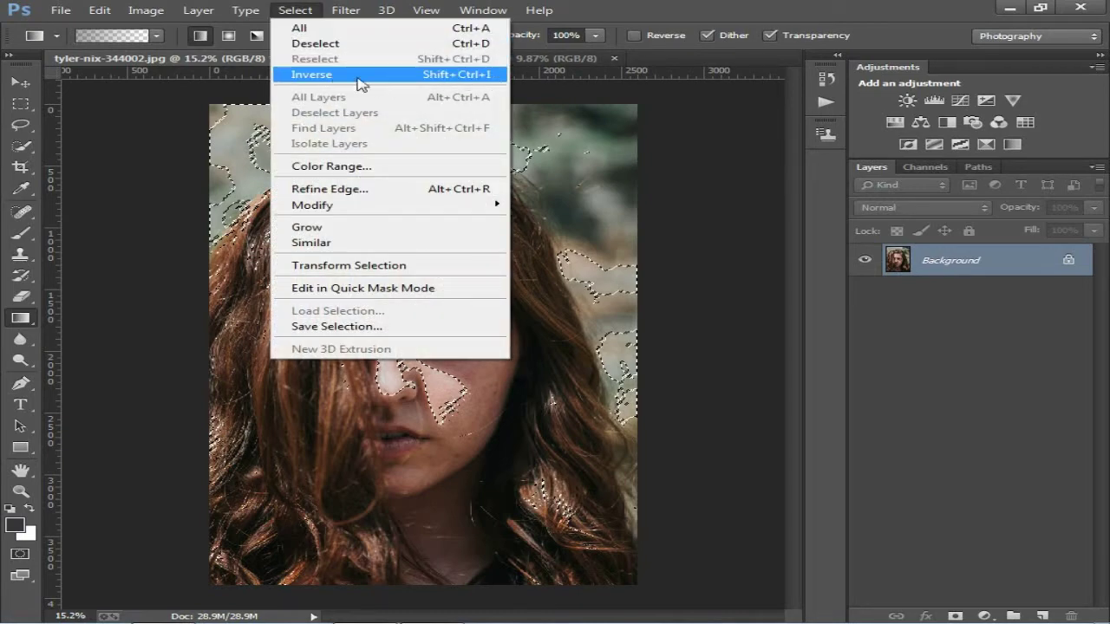
left_click(401, 76)
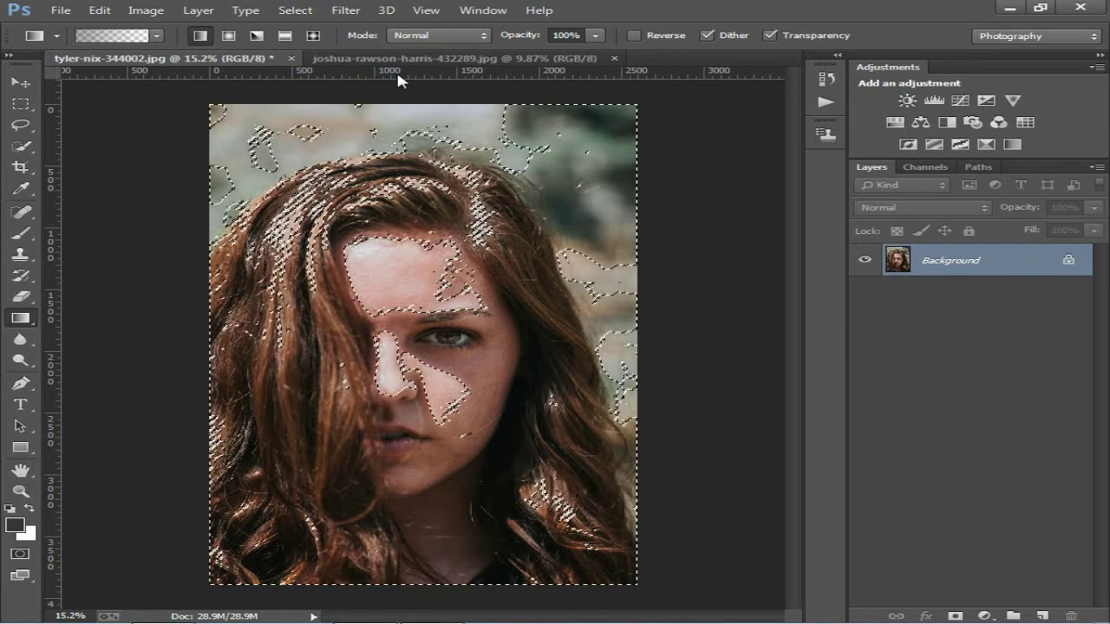
Copy the shadows to a new Layer 1 and toggle the Background to preview it.
key("ctrl+j")
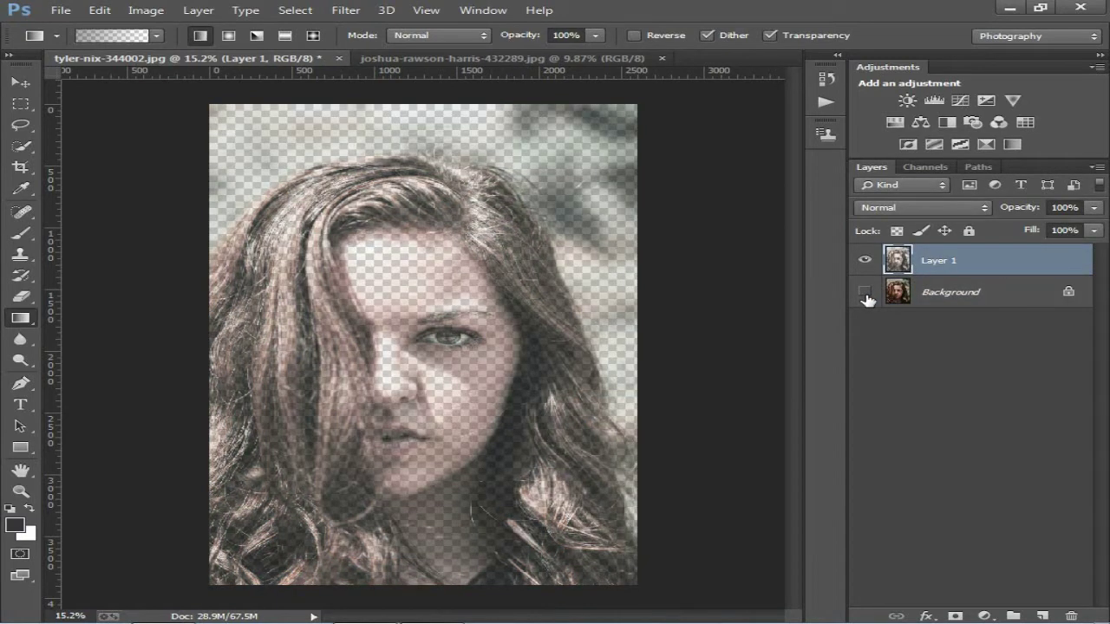
left_click(865, 293)
left_click(865, 293)
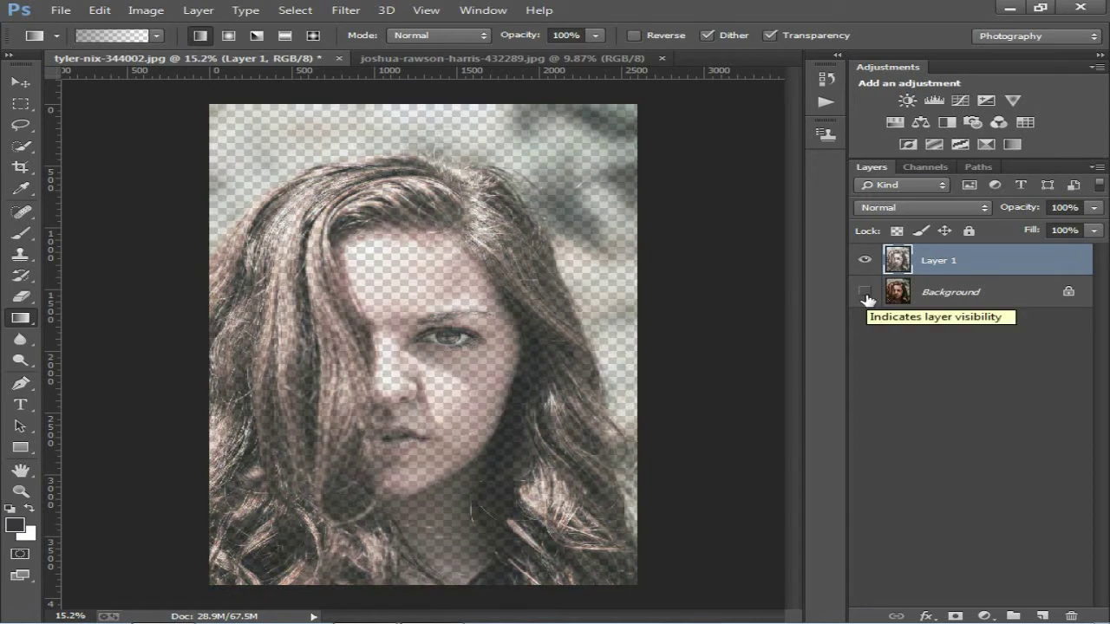
left_click(864, 293)
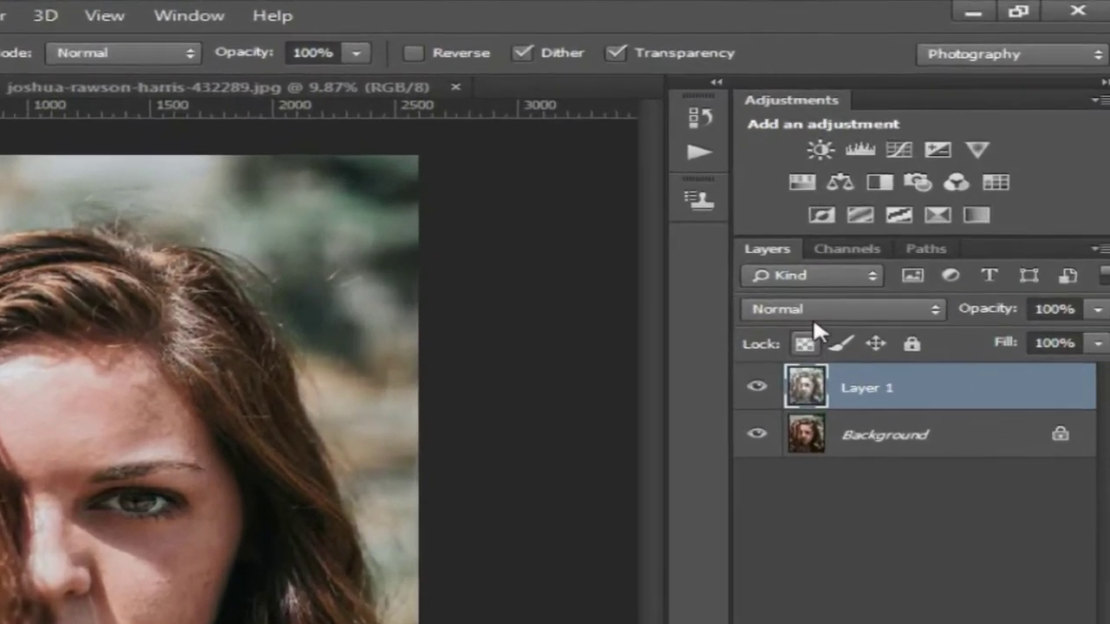
Set Layer 1 to Screen, give it an inverted black mask, and pick the Brush tool.
left_click(906, 208)
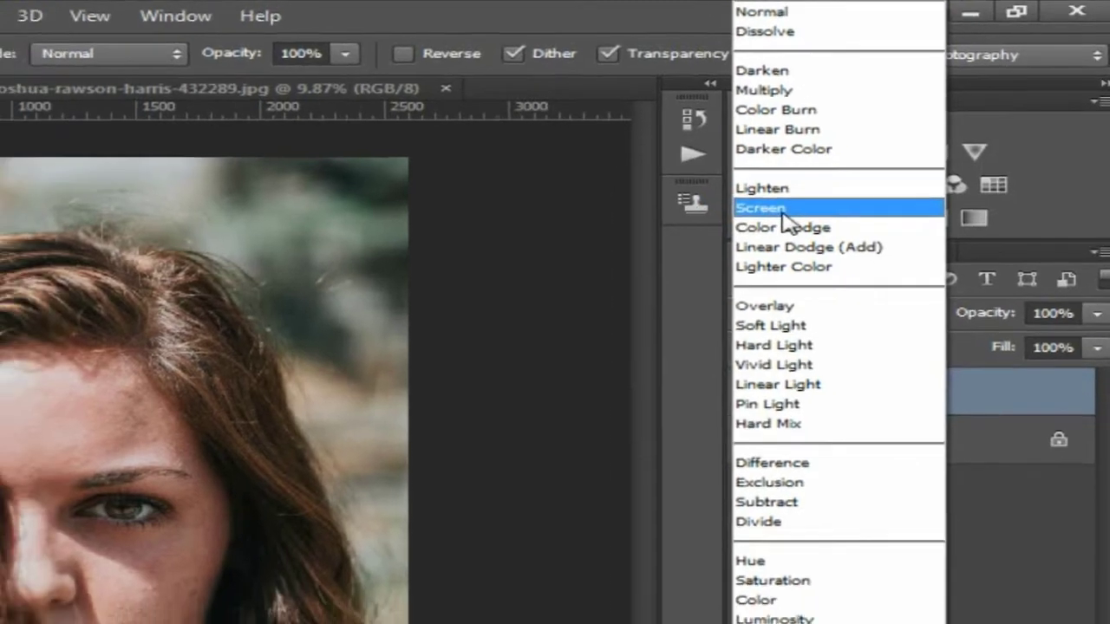
left_click(763, 224)
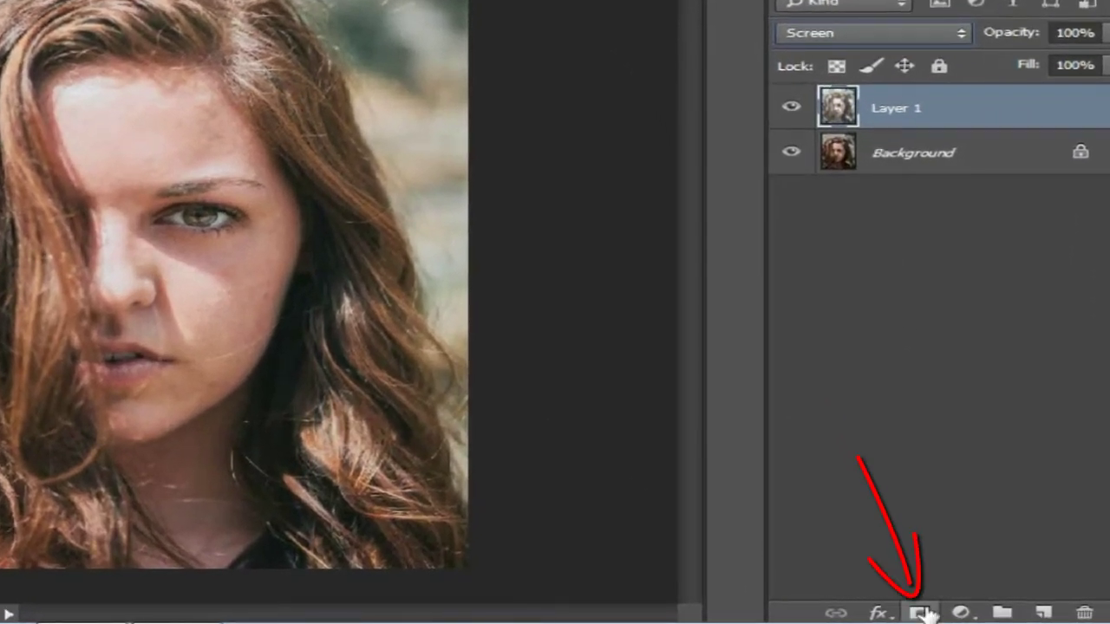
left_click(919, 613)
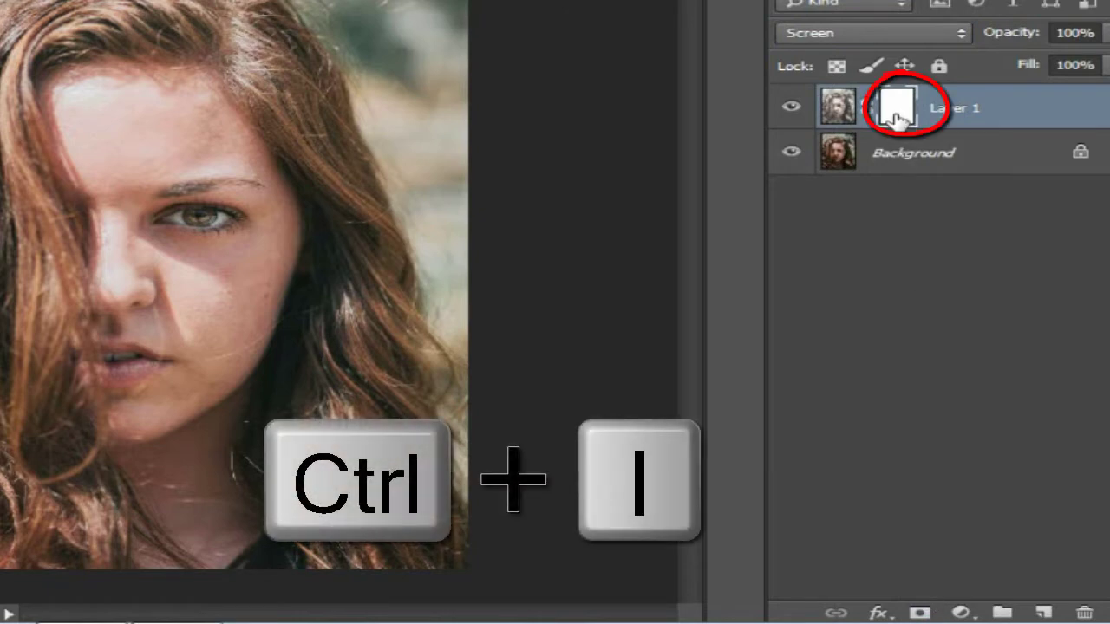
key("ctrl+i")
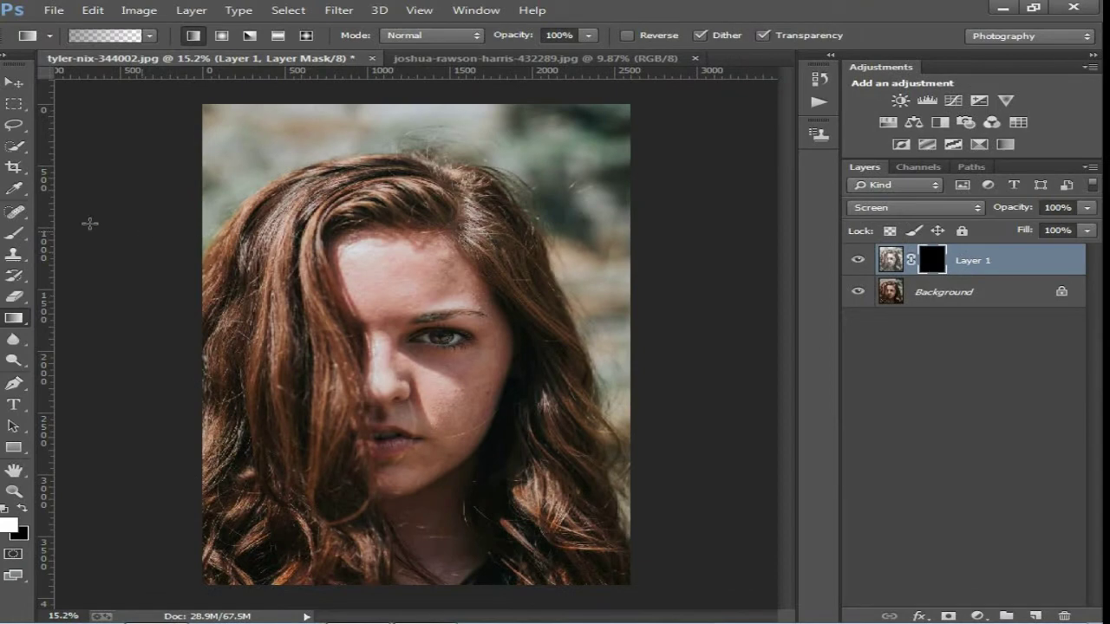
left_click(14, 236)
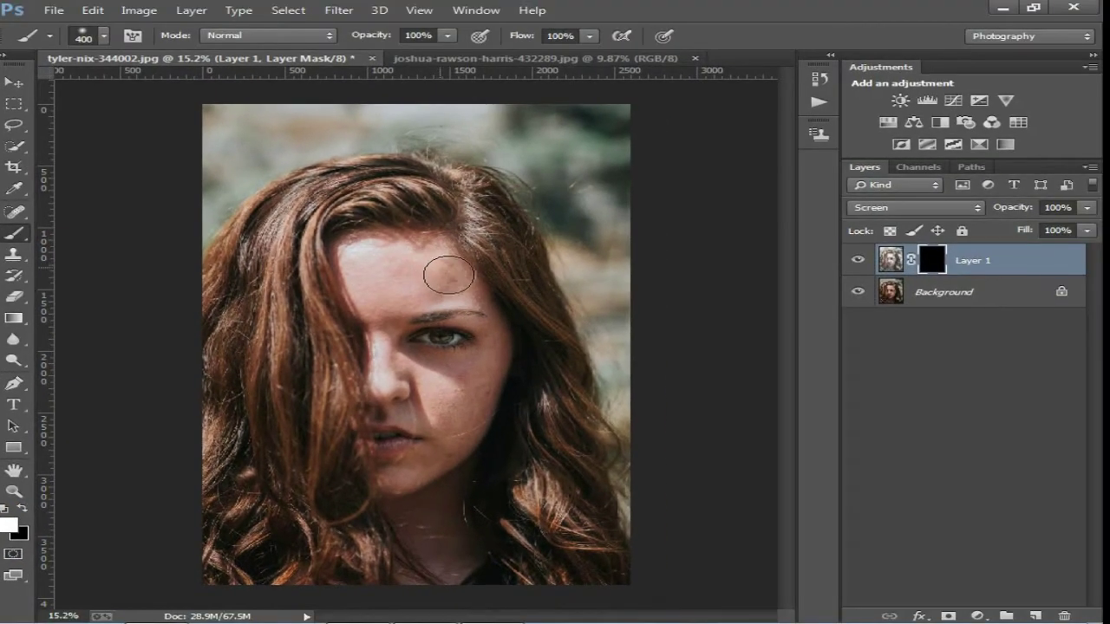
Paint white on the mask over the shadowed forehead and nearby hair strand, brush 250–300.
mouse_move(440, 266)
left_mouse_down()
mouse_move(485, 339)
mouse_move(405, 477)
mouse_move(384, 402)
mouse_move(460, 416)
mouse_move(448, 357)
mouse_move(384, 359)
mouse_move(481, 371)
mouse_move(485, 362)
mouse_move(471, 384)
mouse_move(377, 305)
left_mouse_up()
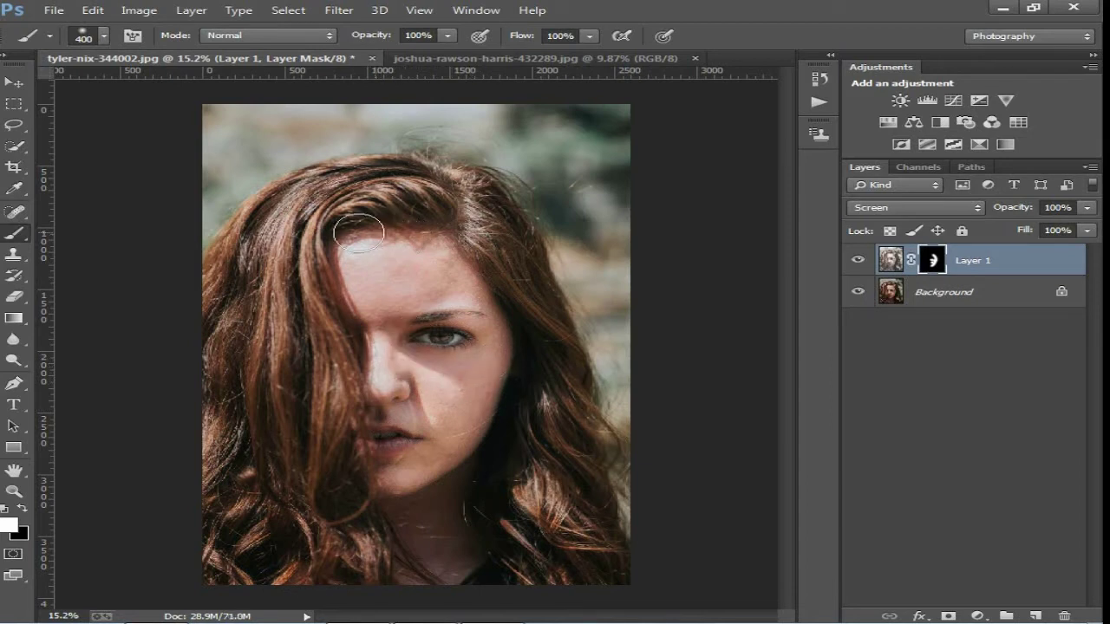
key("bracketleft")
key("bracketleft")
key("bracketleft")
left_click_drag(342, 293, 358, 371)
key("bracketright")
key("bracketright")
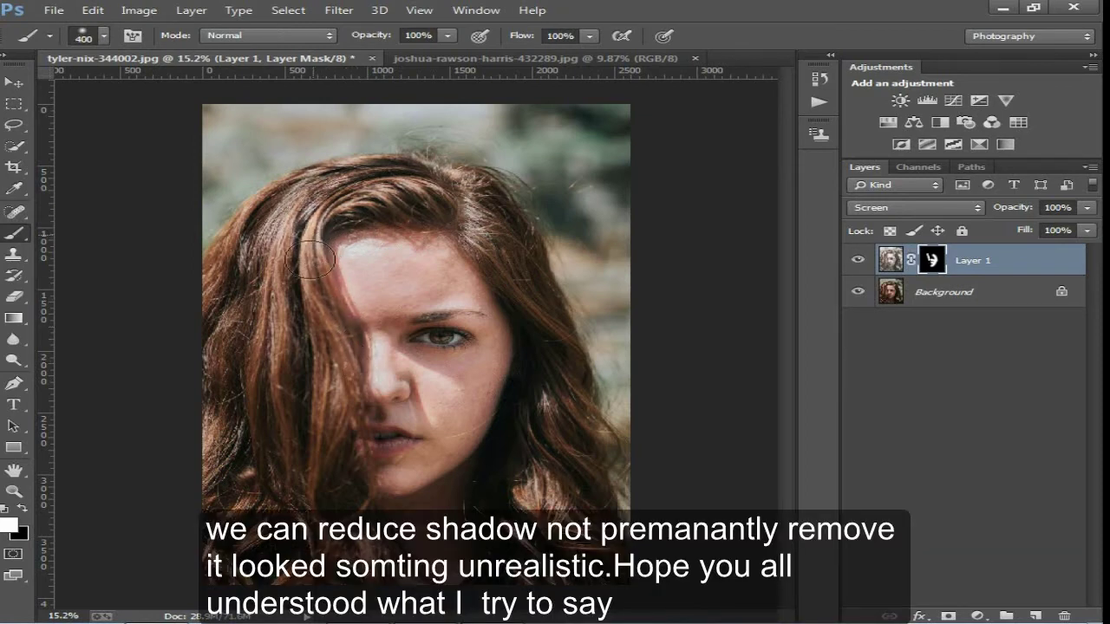
mouse_move(326, 258)
left_mouse_down()
mouse_move(325, 393)
mouse_move(347, 546)
left_mouse_up()
key("bracketright")
key("bracketright")
key("bracketleft")
key("bracketleft")
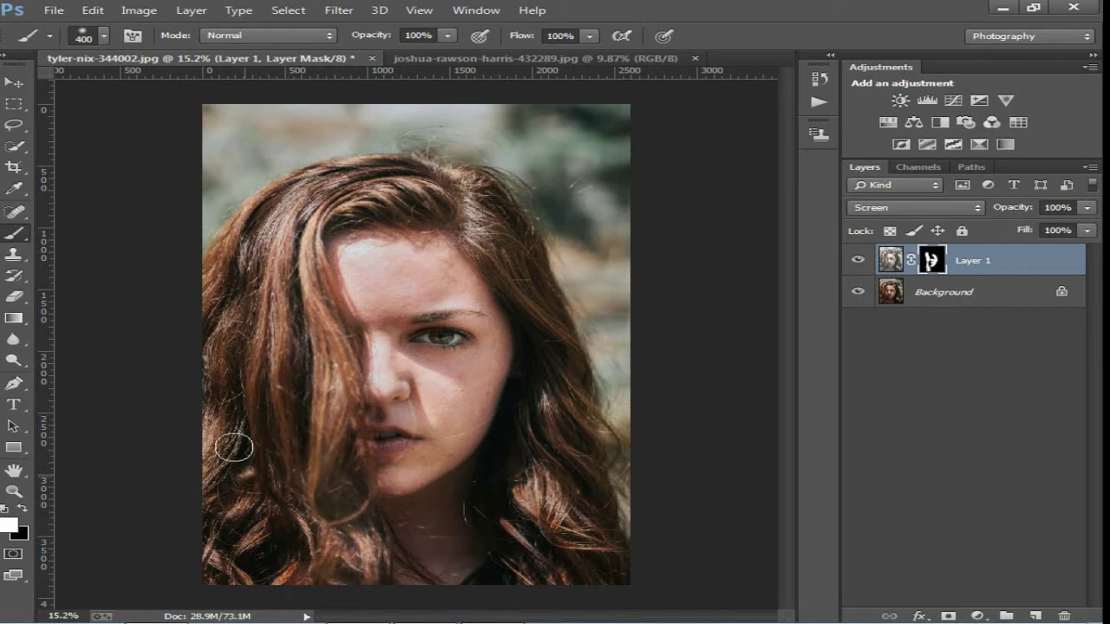
Paint white over the left hair strands and shadowed neck, brush 300–500.
left_click_drag(241, 306, 246, 441)
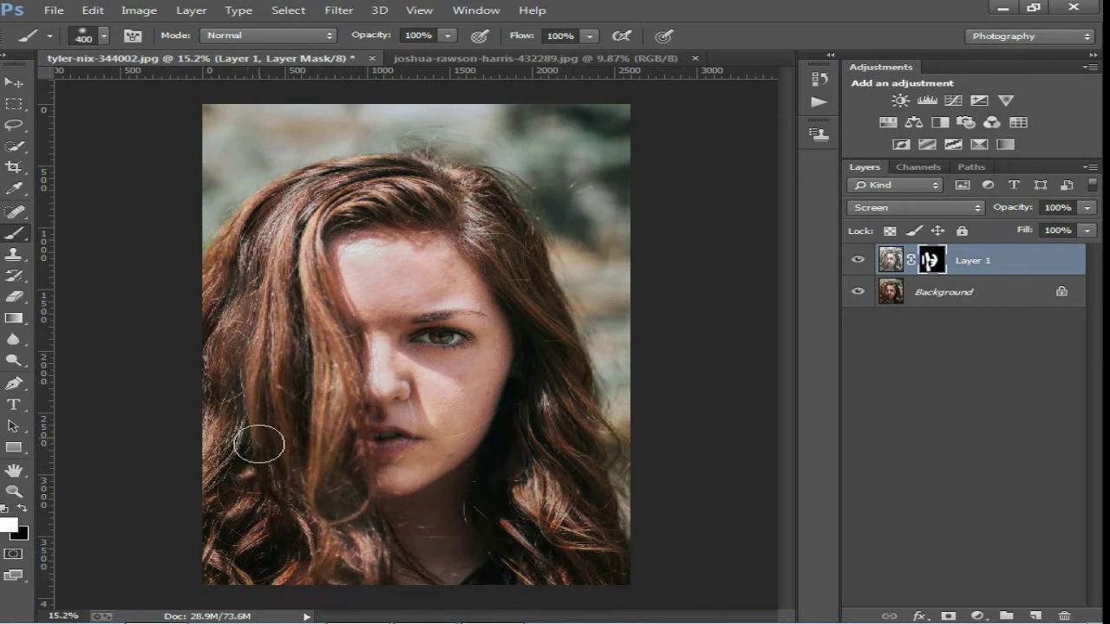
key("bracketright")
key("bracketright")
mouse_move(248, 488)
left_mouse_down()
mouse_move(204, 584)
mouse_move(354, 548)
left_mouse_up()
key("bracketleft")
key("bracketleft")
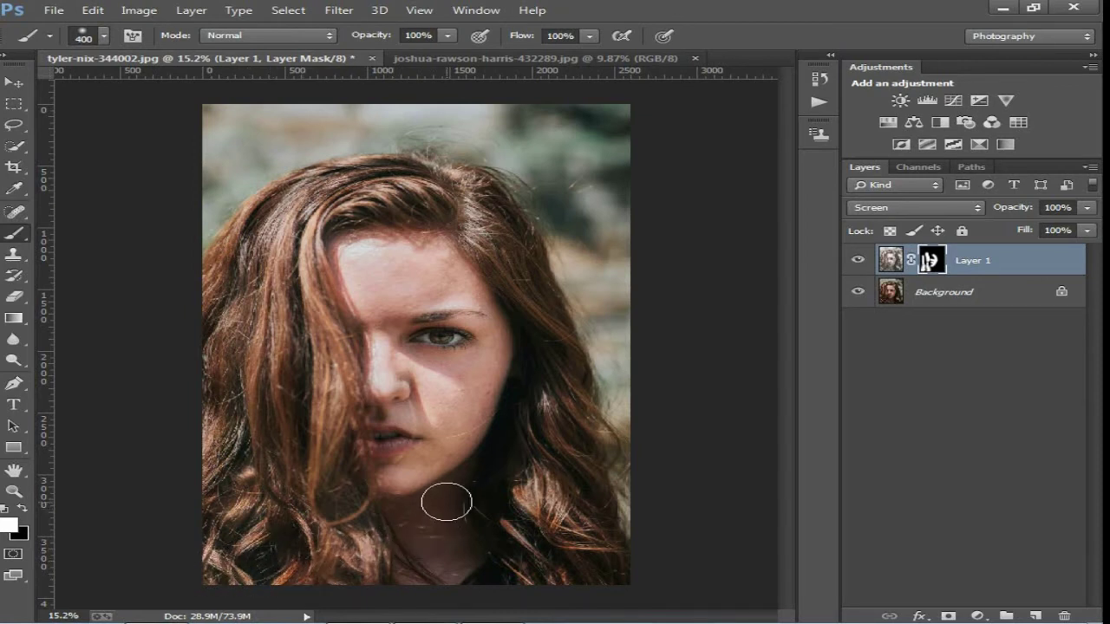
key("bracketright")
left_click_drag(462, 577, 446, 499)
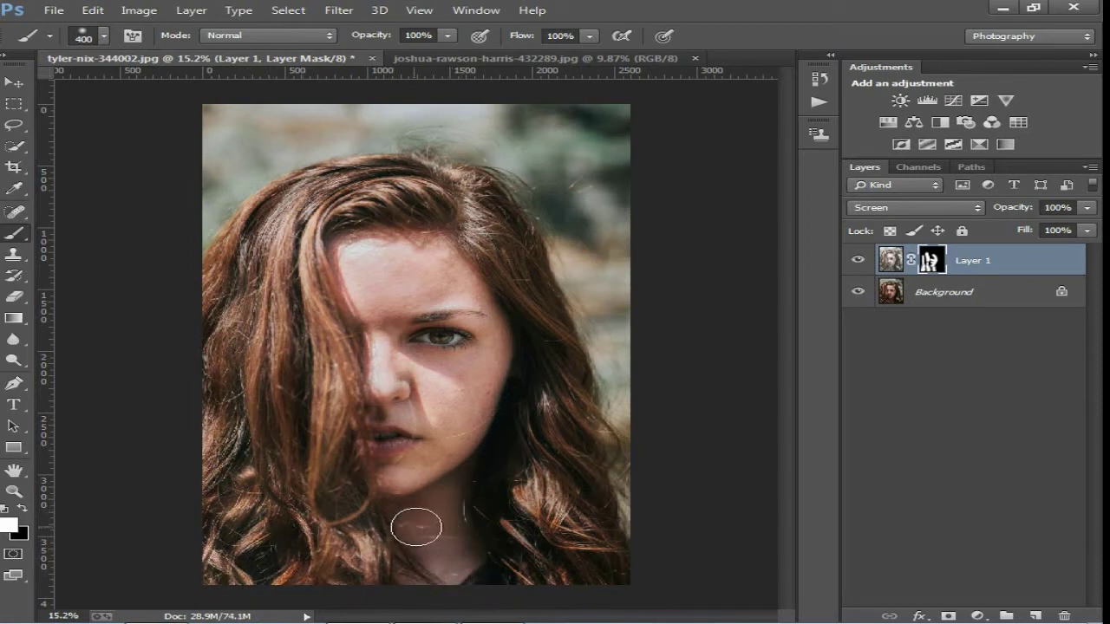
key("bracketleft")
key("bracketleft")
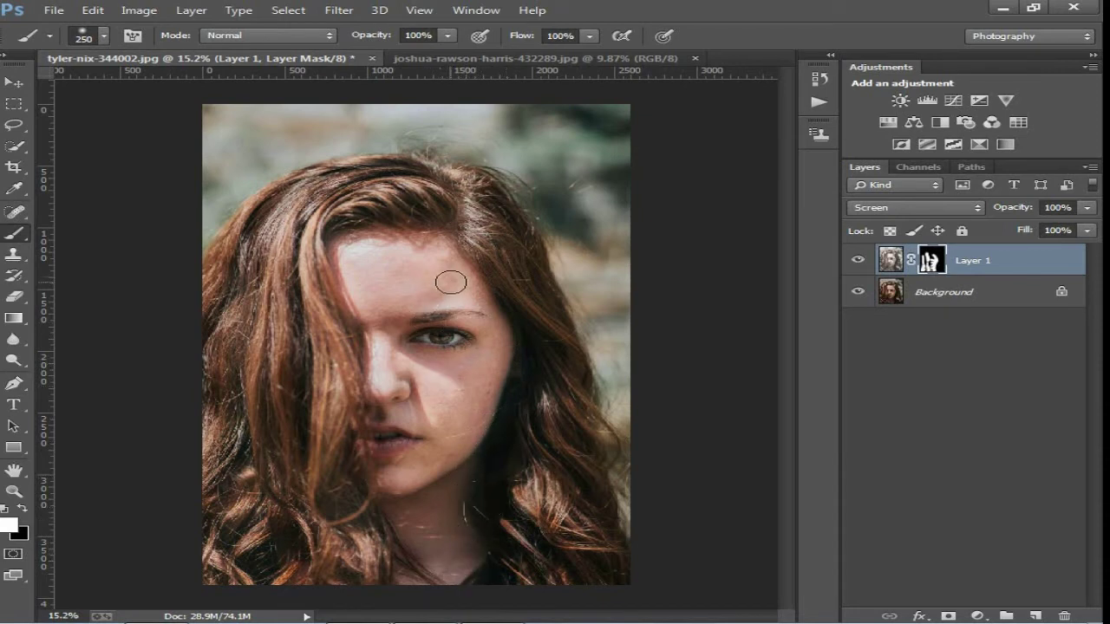
Toggle Layer 1 on and off to compare the brightening, leaving it visible.
left_click(856, 260)
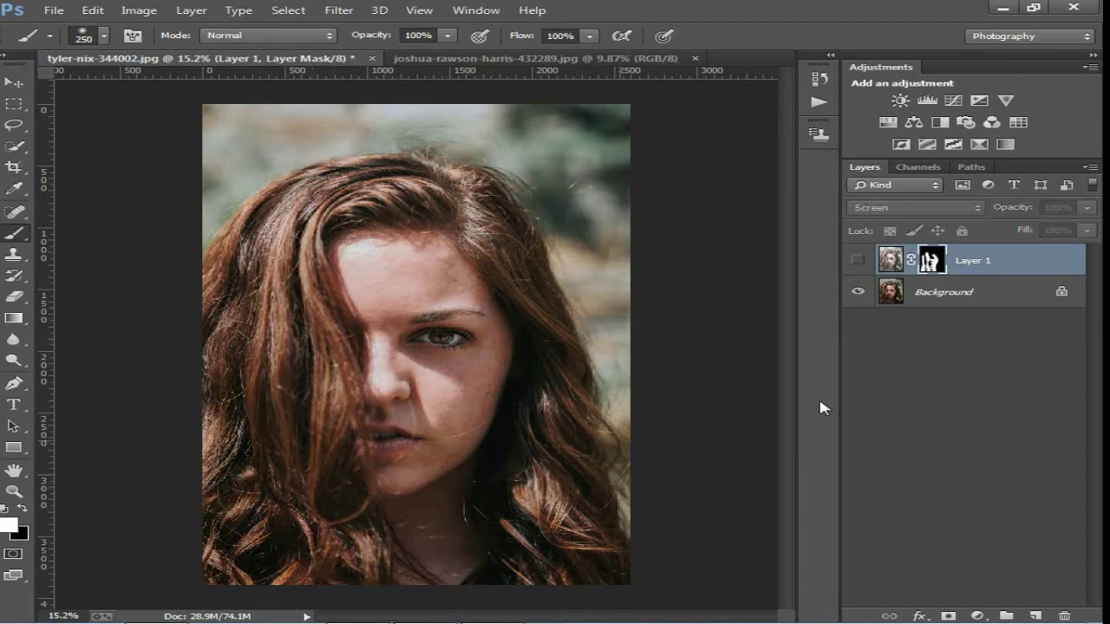
left_click(856, 261)
left_click(856, 260)
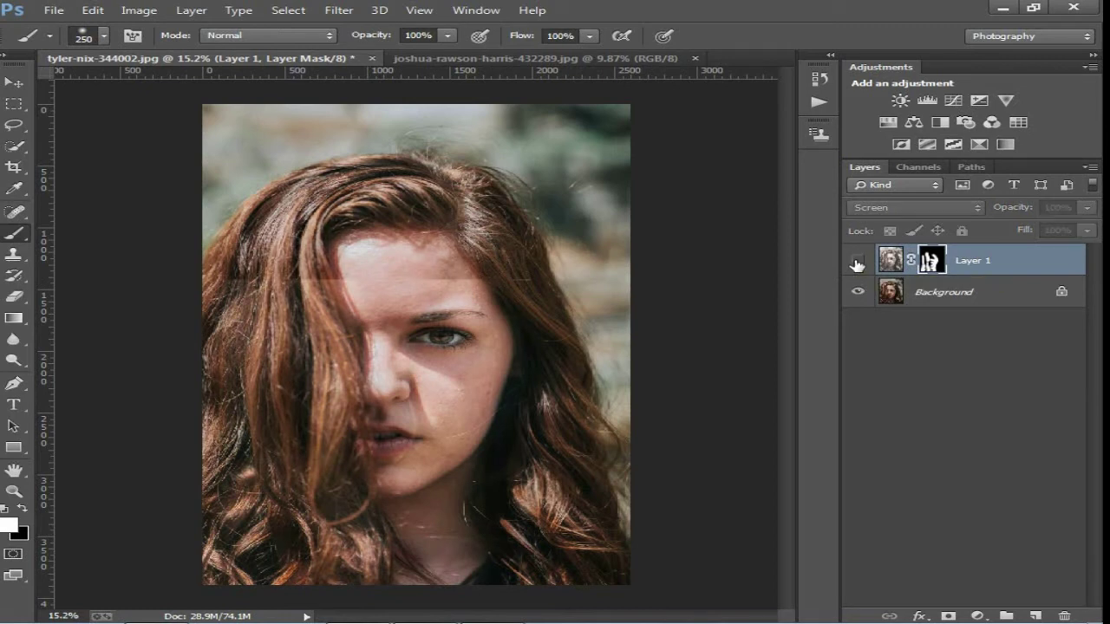
left_click(856, 261)
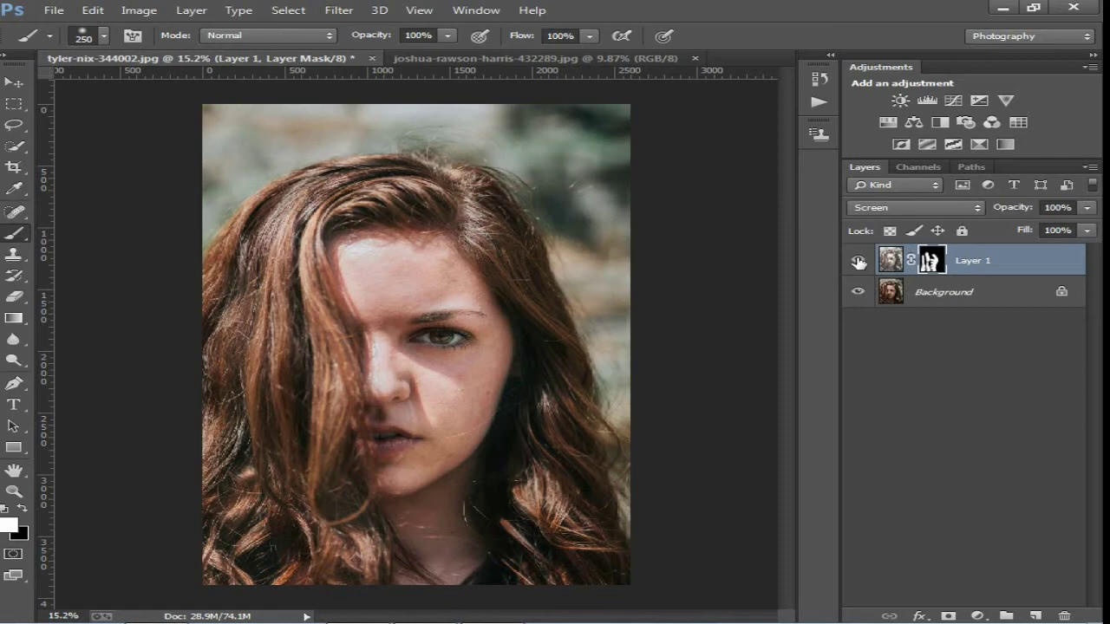
left_click(856, 261)
left_click(856, 260)
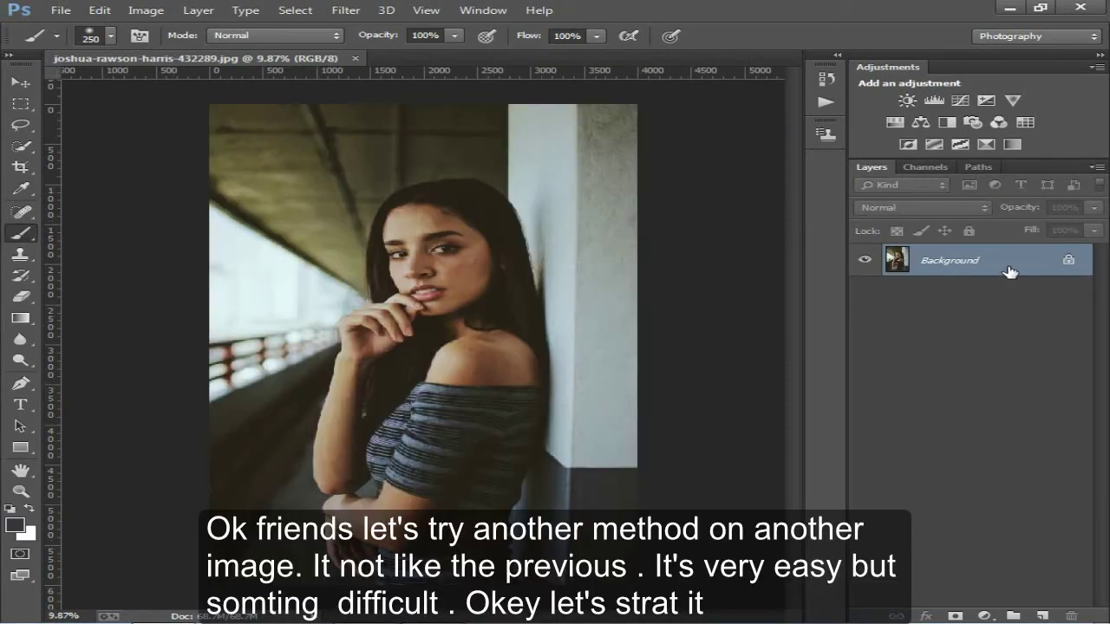
Duplicate the third portrait's Background to Layer 1 and open Shadows/Highlights.
key("ctrl+j")
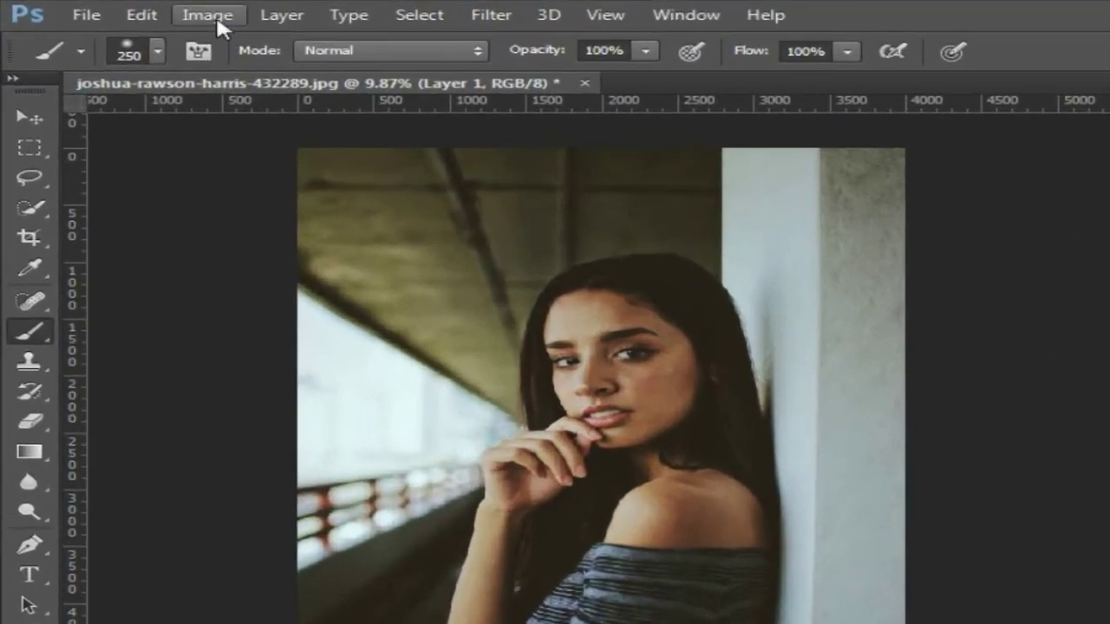
left_click(147, 10)
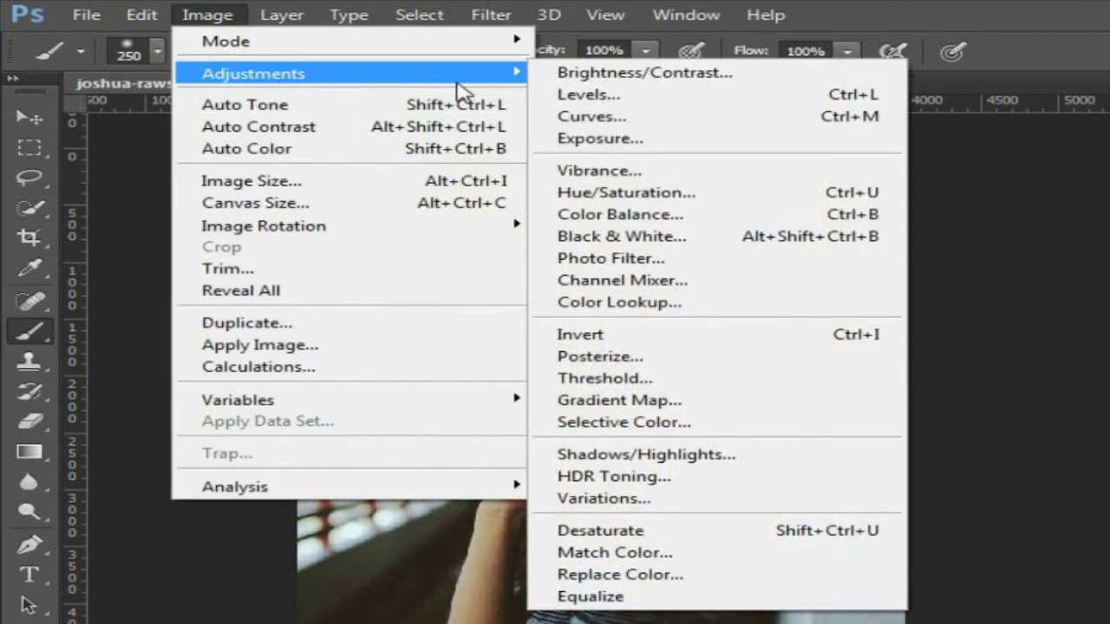
mouse_move(253, 73)
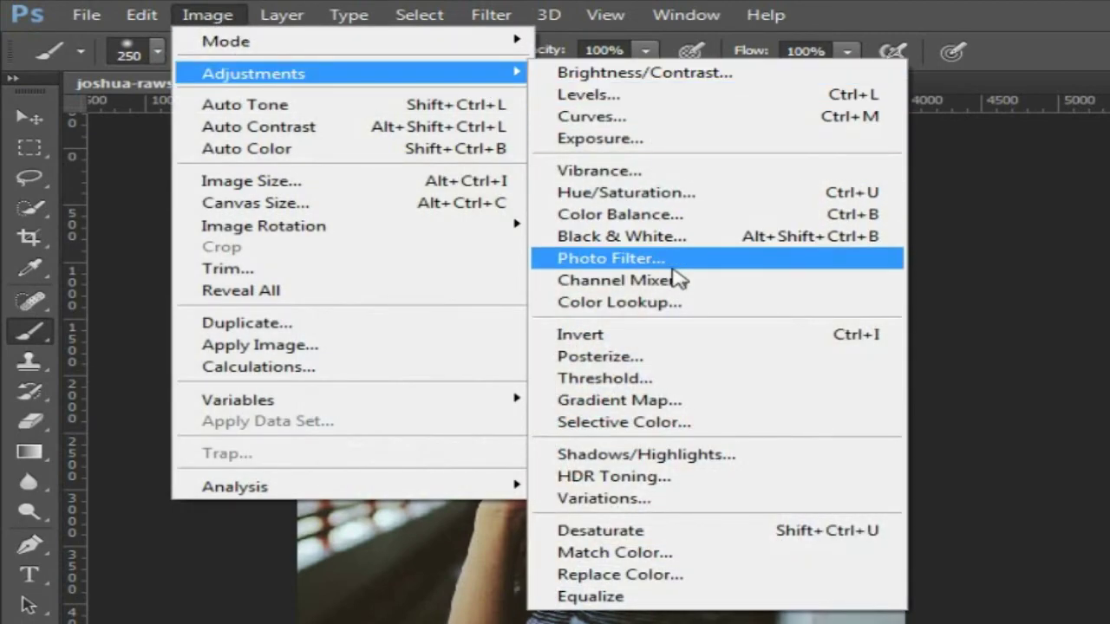
left_click(685, 456)
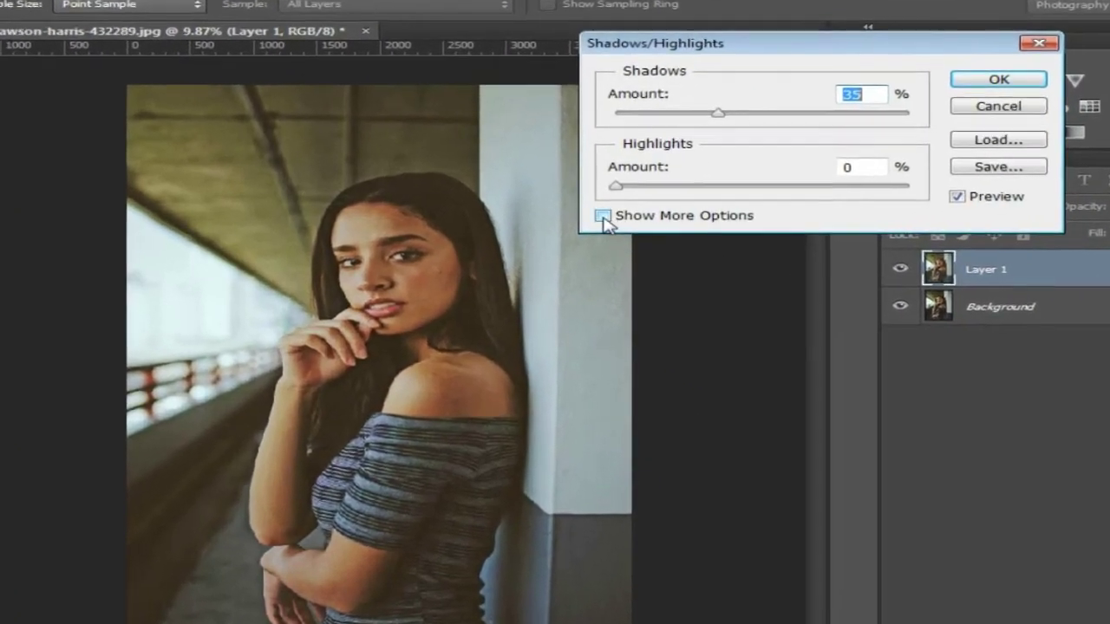
Show more options and set Shadows to 42%, tonal width 97%, radius 69 px.
left_click(646, 242)
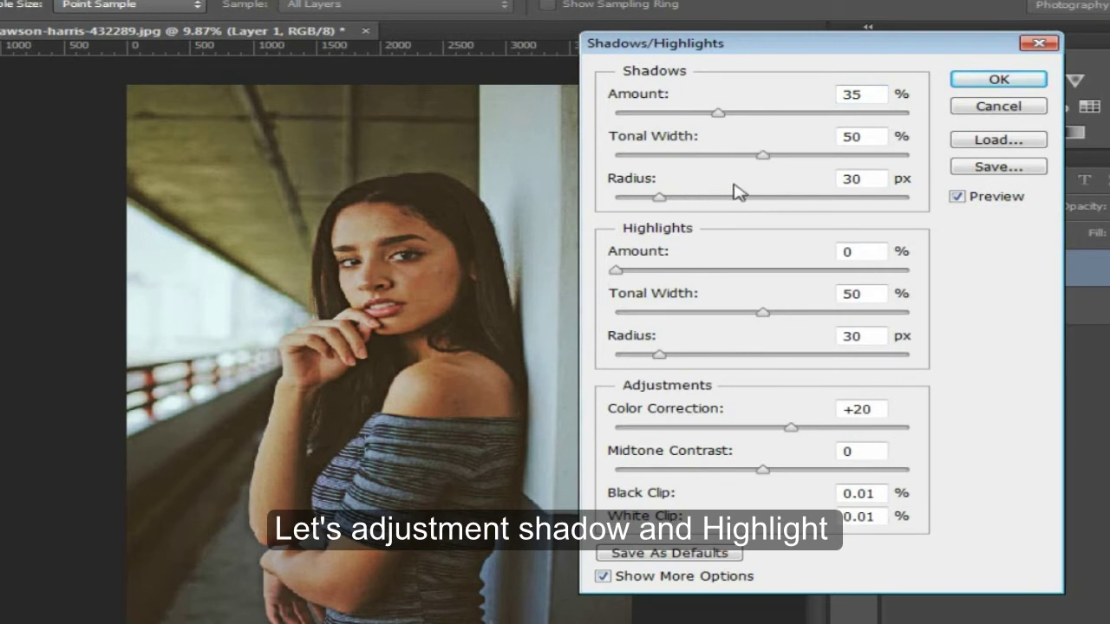
mouse_move(718, 112)
left_mouse_down()
mouse_move(783, 112)
mouse_move(631, 109)
mouse_move(738, 113)
left_mouse_up()
mouse_move(761, 154)
left_mouse_down()
mouse_move(616, 158)
mouse_move(806, 159)
mouse_move(631, 157)
mouse_move(748, 153)
mouse_move(903, 167)
left_mouse_up()
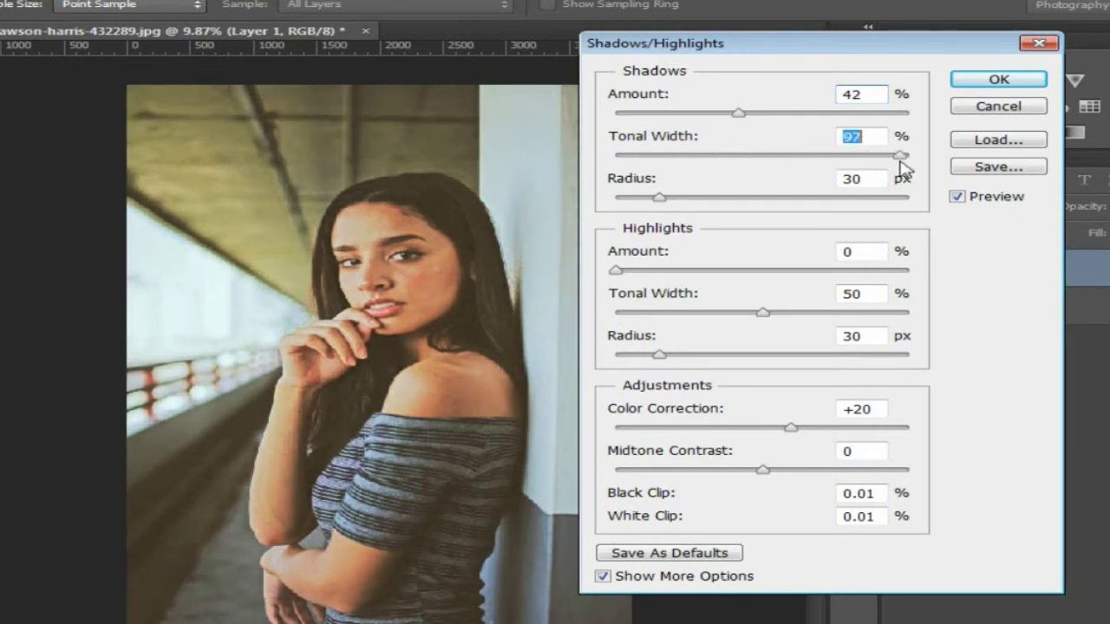
mouse_move(665, 204)
left_mouse_down()
mouse_move(774, 205)
mouse_move(682, 203)
mouse_move(745, 203)
mouse_move(690, 203)
mouse_move(716, 202)
left_mouse_up()
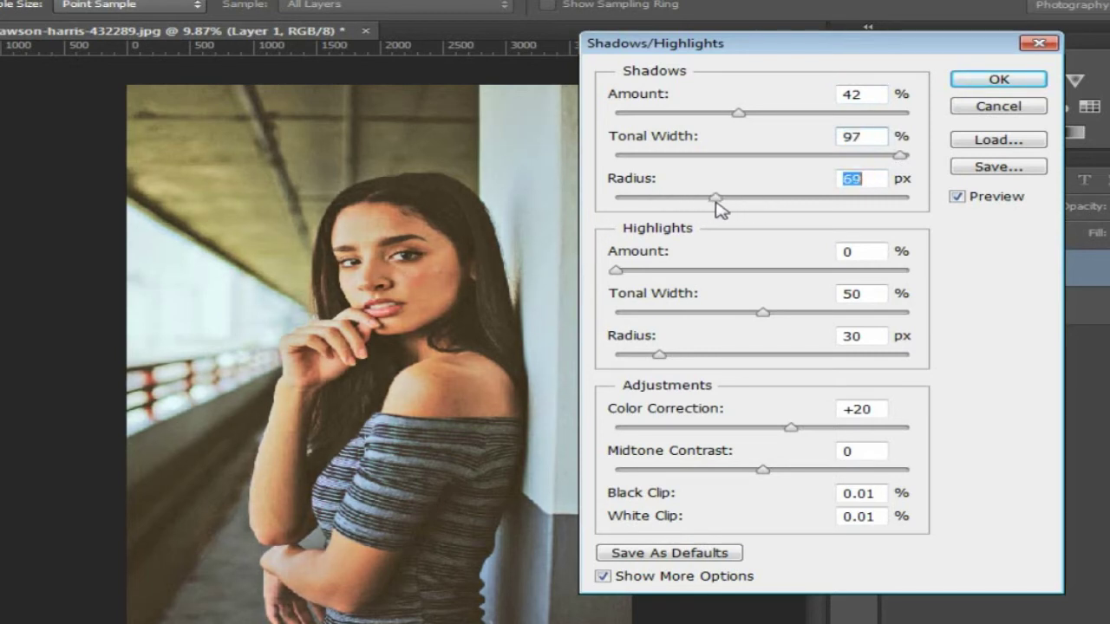
Set Highlights to 3%, tonal width 56%, radius 51 px, and Color Correction +23.
mouse_move(618, 272)
left_mouse_down()
mouse_move(716, 275)
mouse_move(624, 276)
left_mouse_up()
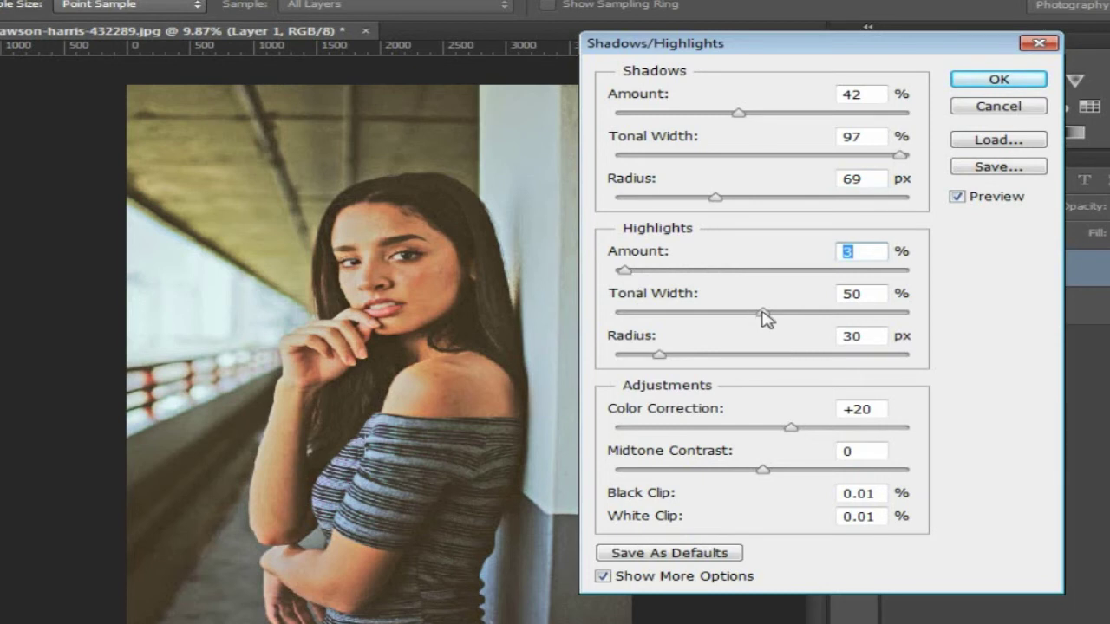
mouse_move(762, 311)
left_mouse_down()
mouse_move(817, 310)
mouse_move(710, 312)
mouse_move(779, 312)
left_mouse_up()
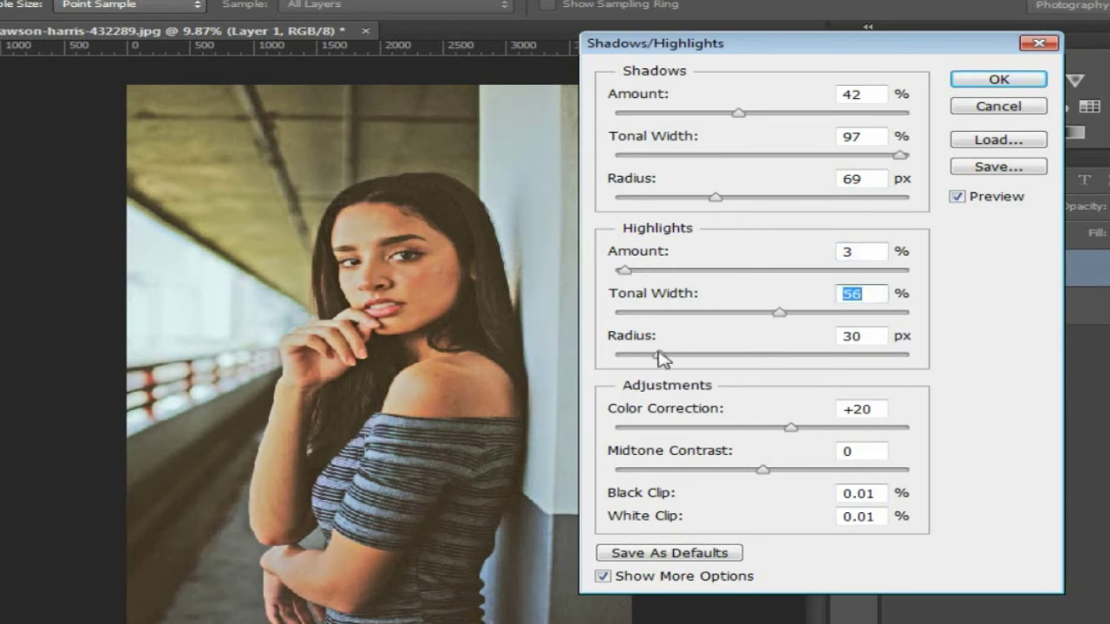
mouse_move(661, 358)
left_mouse_down()
mouse_move(849, 360)
mouse_move(691, 358)
left_mouse_up()
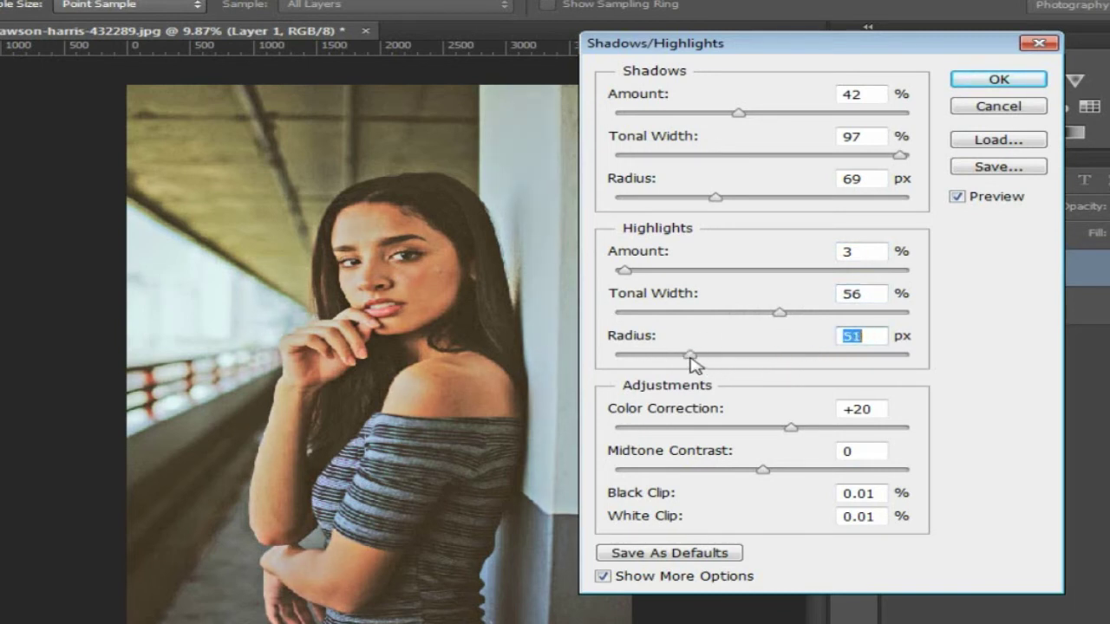
mouse_move(790, 427)
left_mouse_down()
mouse_move(611, 427)
mouse_move(818, 445)
mouse_move(612, 446)
mouse_move(719, 431)
mouse_move(799, 439)
left_mouse_up()
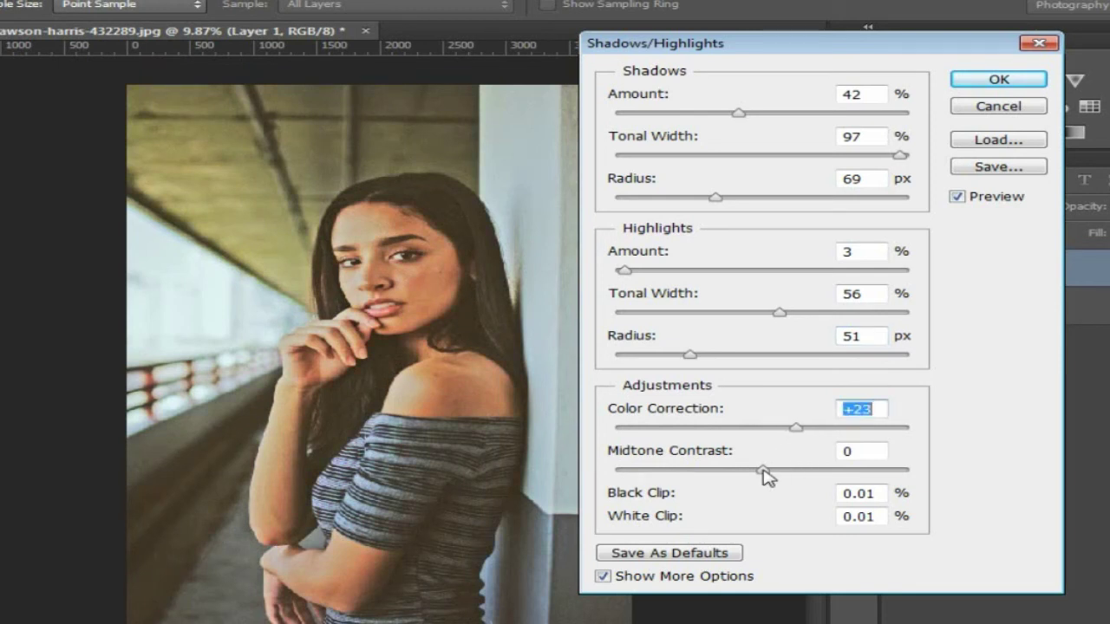
Raise Midtone Contrast to +35 and fine-tune the shadow radius, highlight radius and highlight amount.
mouse_move(762, 473)
left_mouse_down()
mouse_move(586, 475)
mouse_move(809, 475)
left_mouse_up()
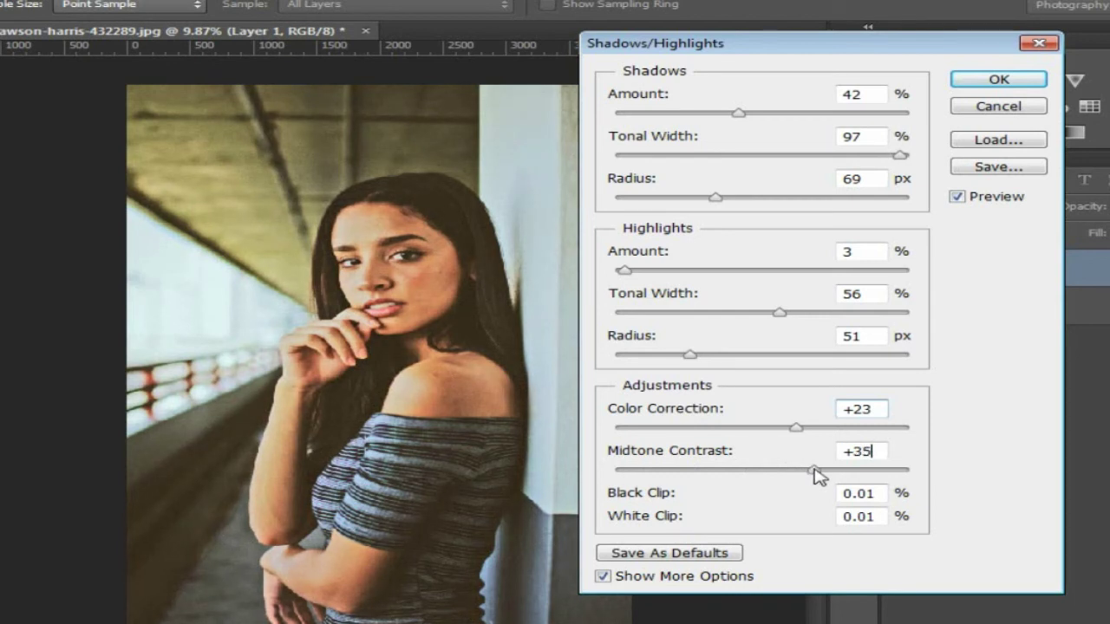
left_click(815, 469)
left_click_drag(692, 350, 723, 357)
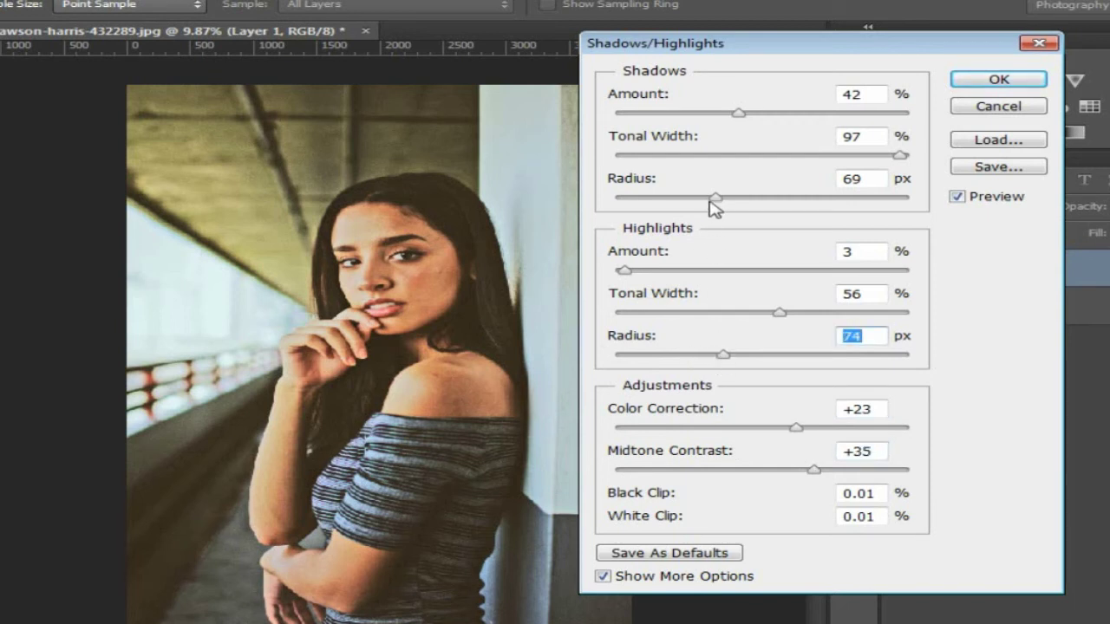
left_click_drag(714, 199, 720, 201)
left_click_drag(627, 270, 649, 269)
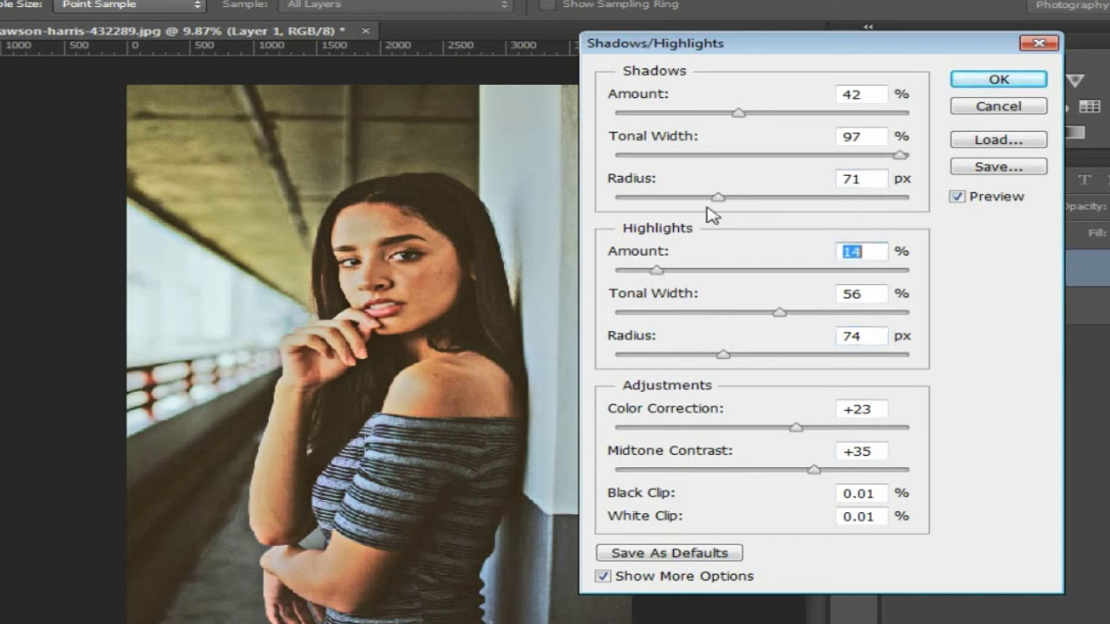
left_click_drag(718, 199, 730, 201)
left_click_drag(664, 276, 672, 275)
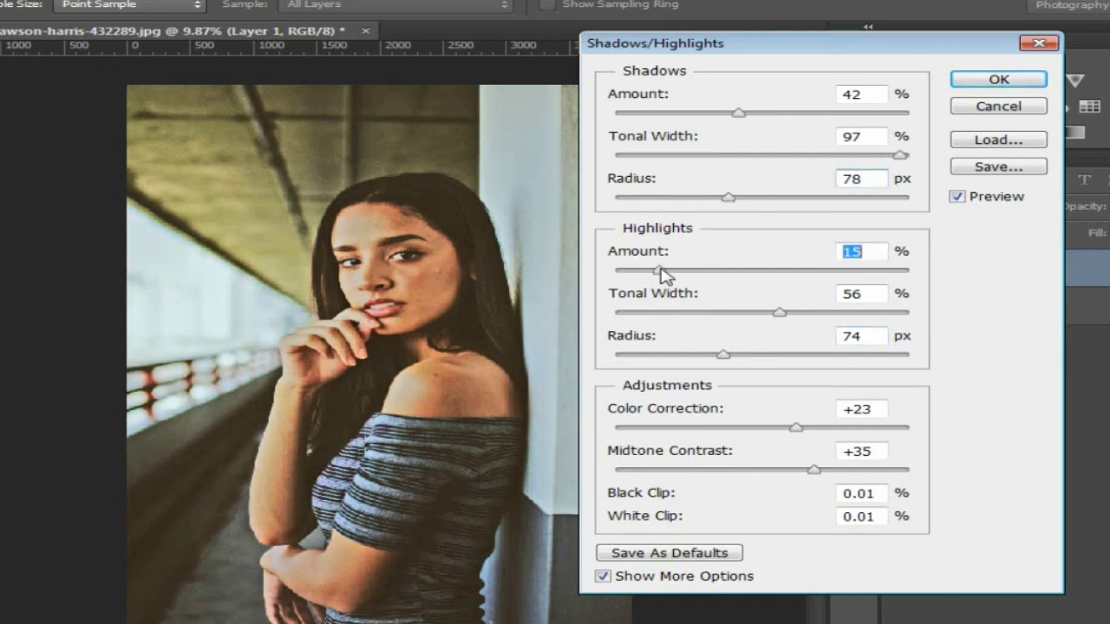
Apply Shadows/Highlights with Color Correction +29, shadow radius 87 px and highlights 22%.
left_click_drag(794, 430, 810, 426)
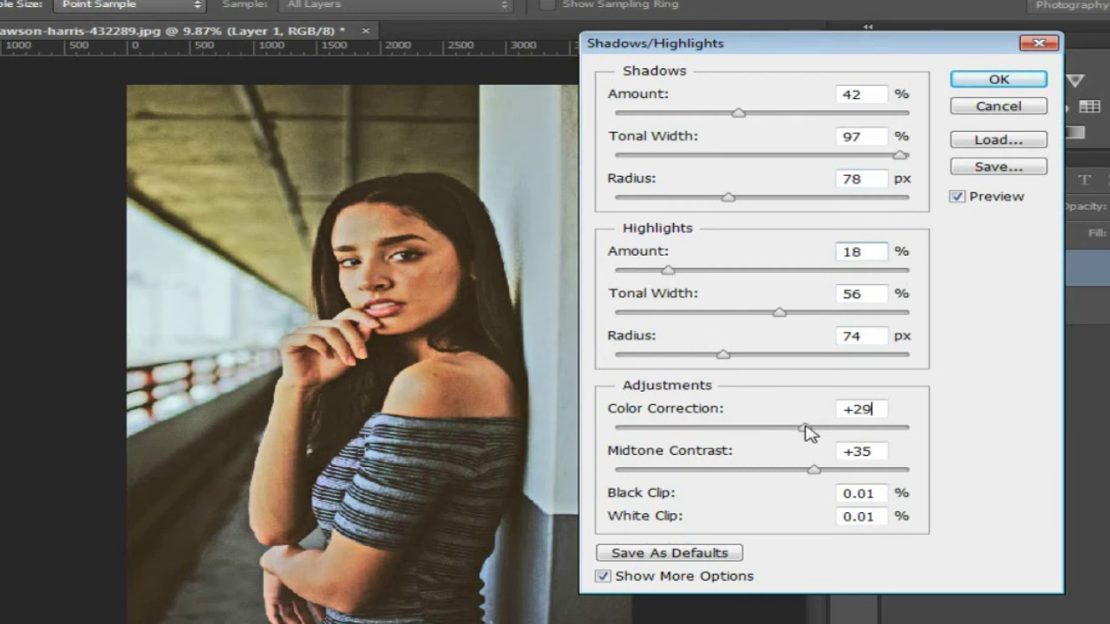
left_click_drag(723, 355, 742, 351)
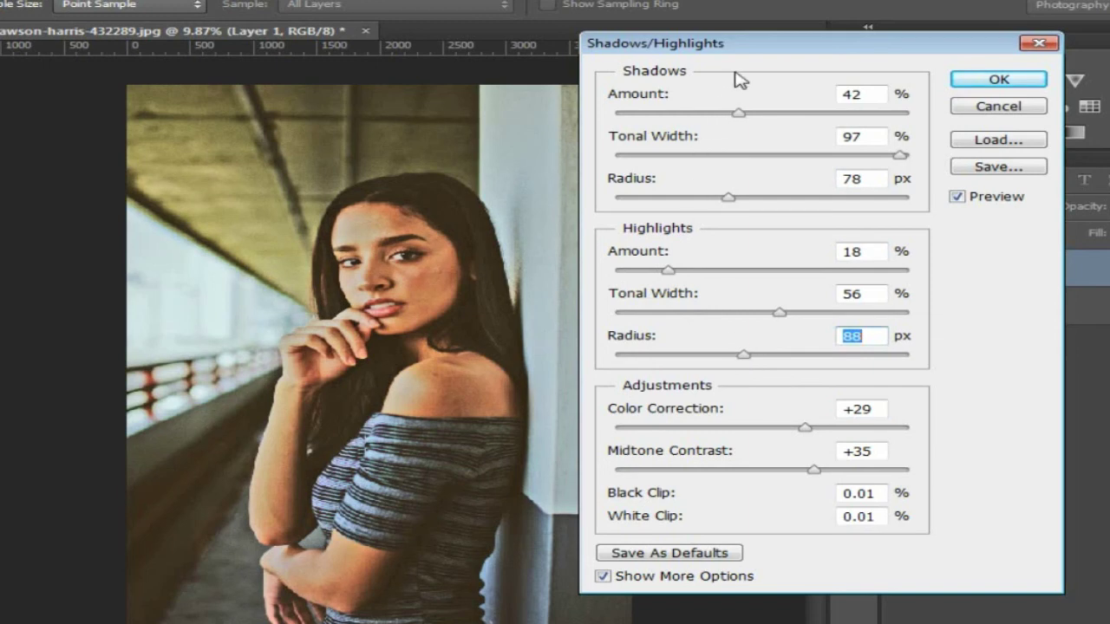
mouse_move(750, 46)
left_mouse_down()
mouse_move(716, 31)
mouse_move(717, 93)
left_mouse_up()
left_click_drag(694, 244, 708, 245)
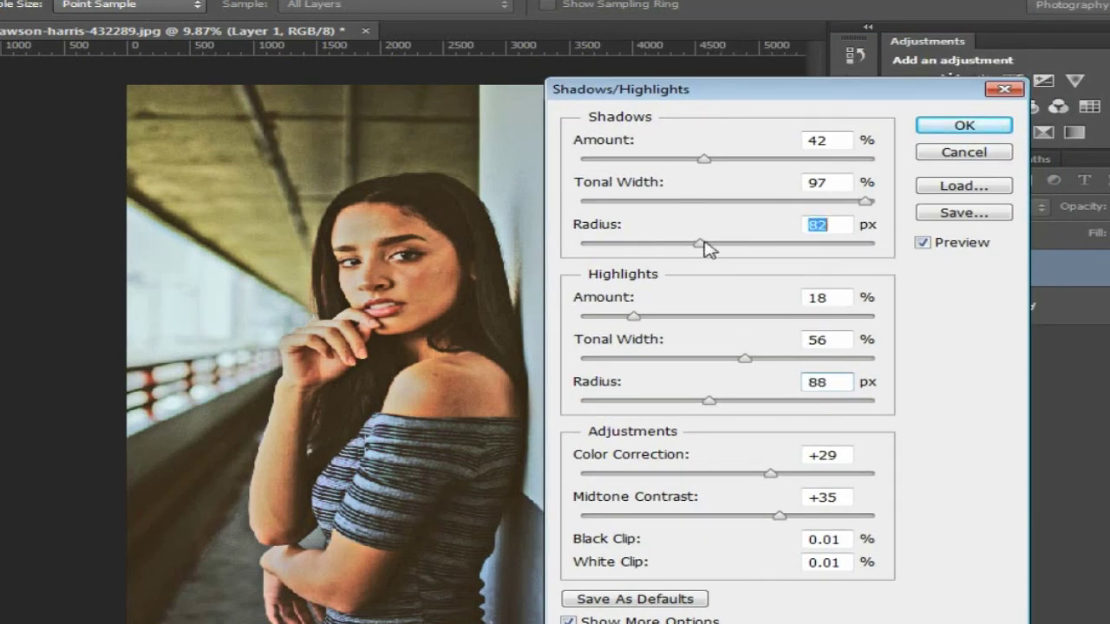
left_click_drag(634, 316, 646, 318)
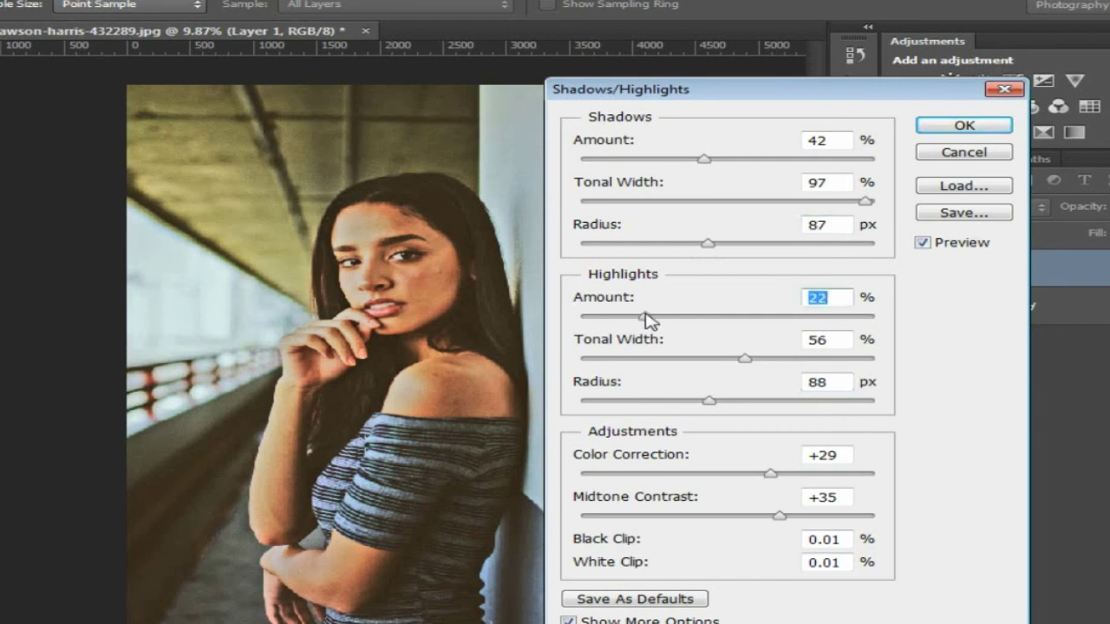
left_click_drag(795, 92, 781, 83)
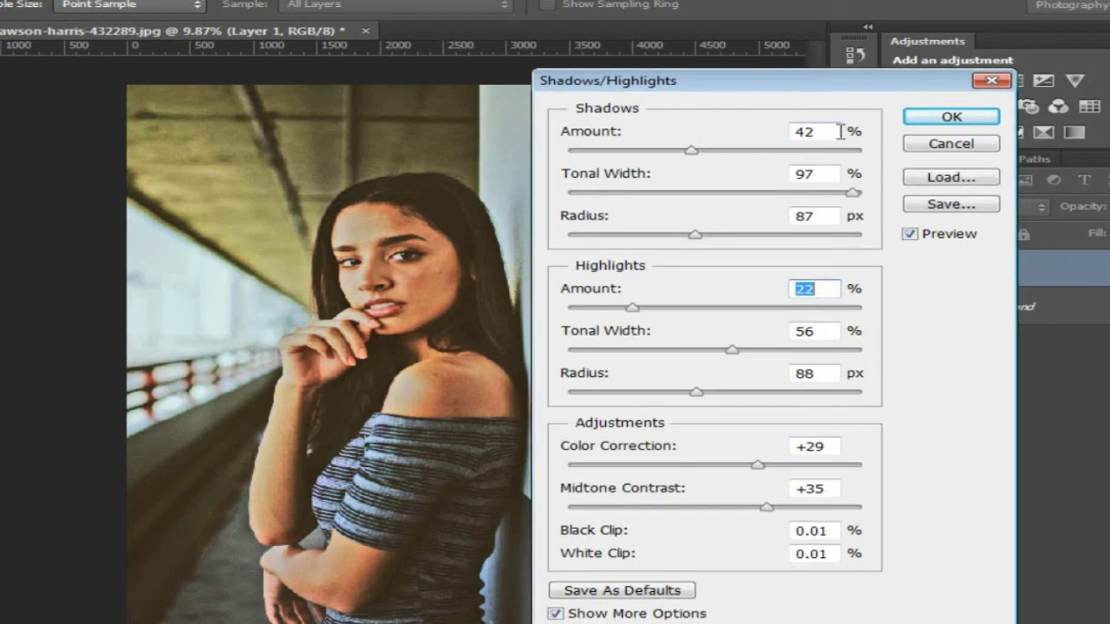
left_click(951, 116)
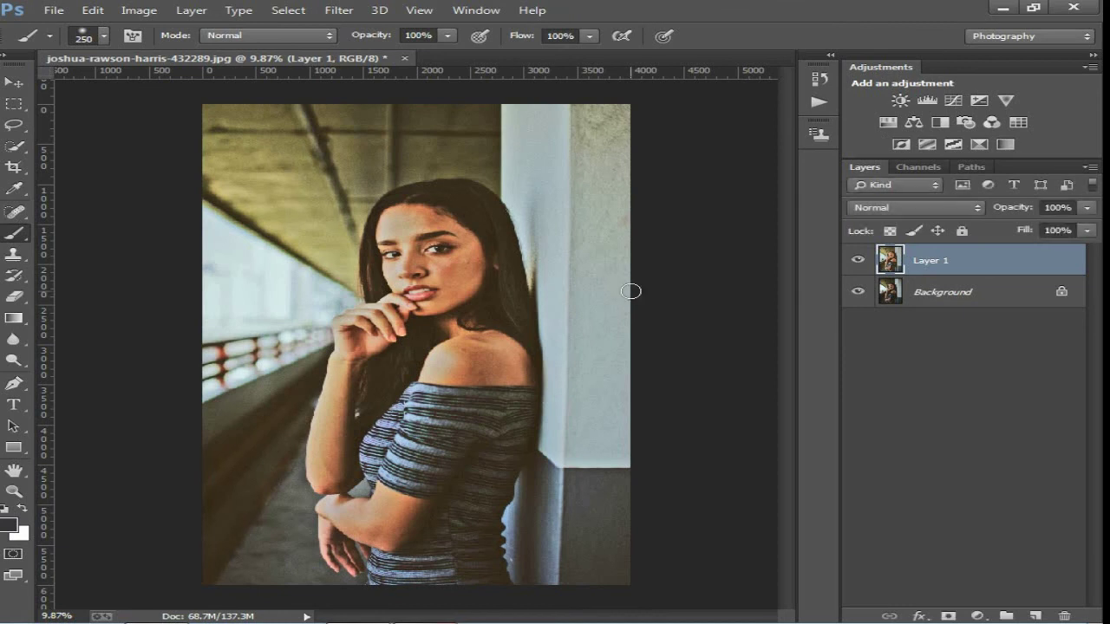
left_click(857, 261)
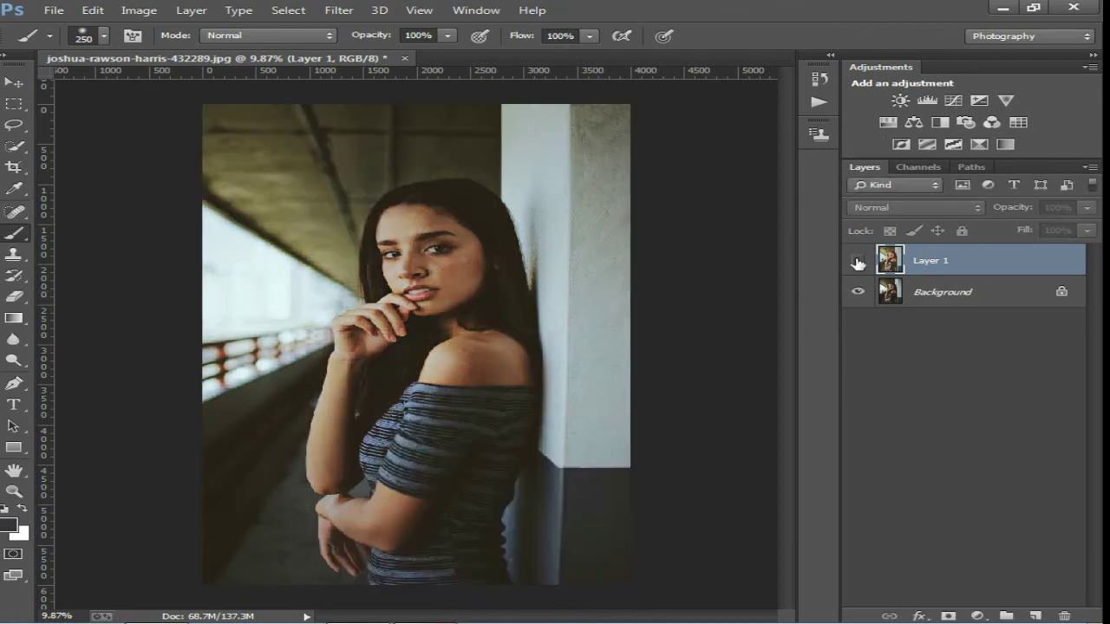
left_click(857, 260)
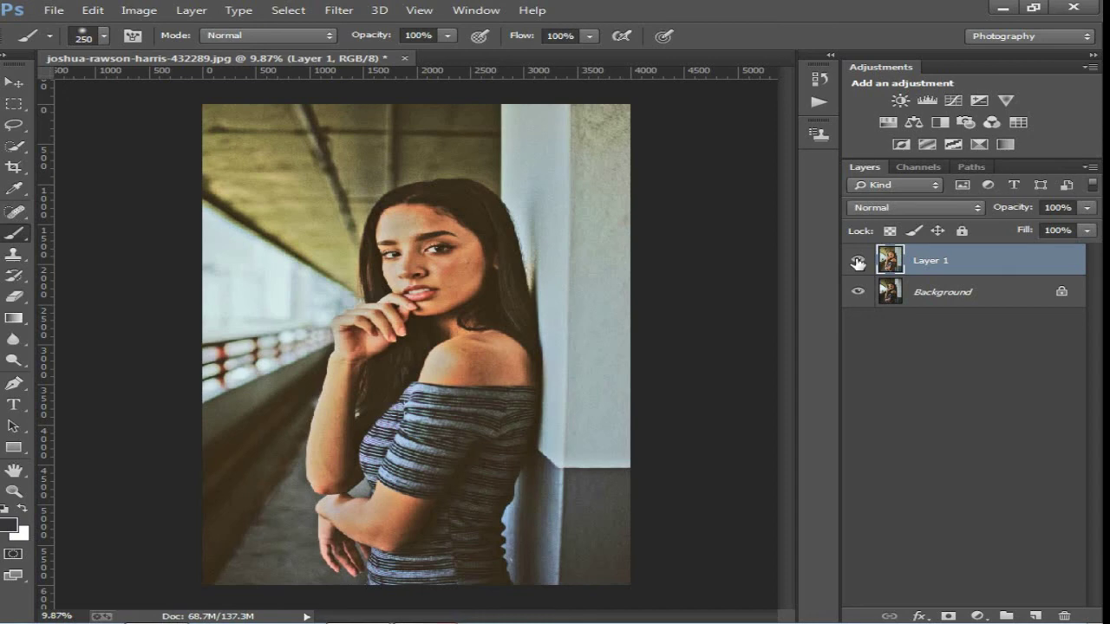
left_click(857, 261)
left_click(857, 261)
left_click(857, 261)
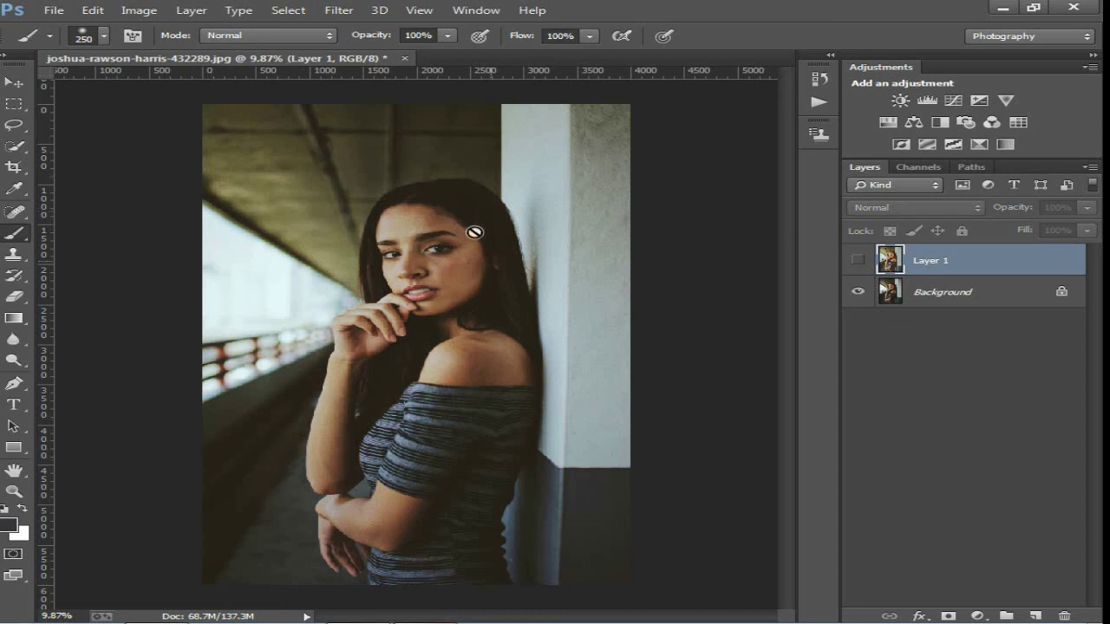
left_click(858, 261)
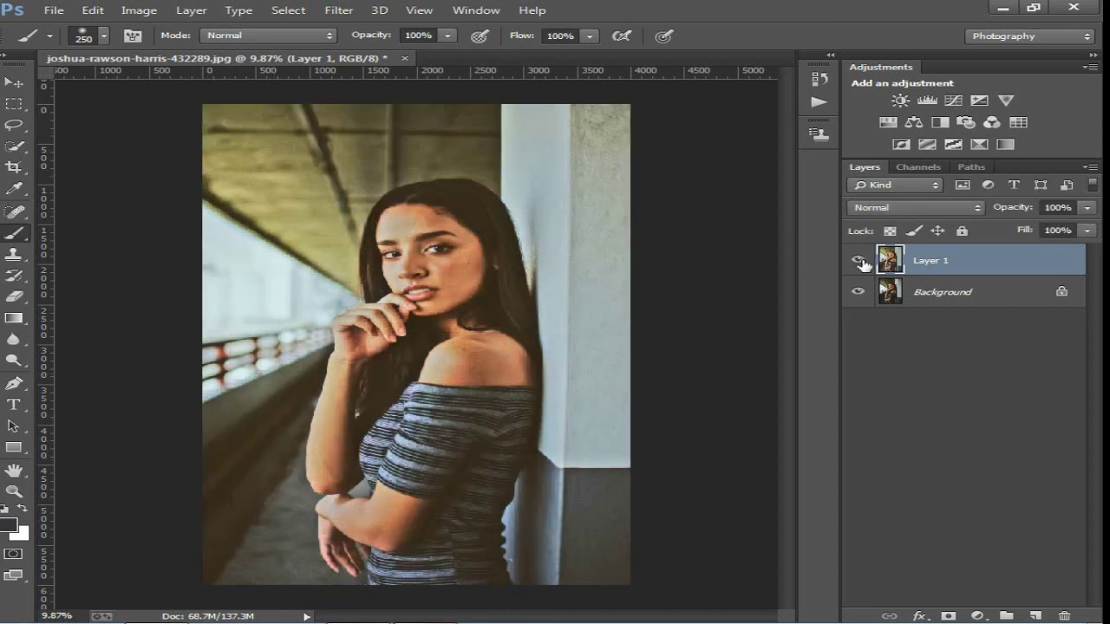
left_click(860, 261)
key("ctrl+plus")
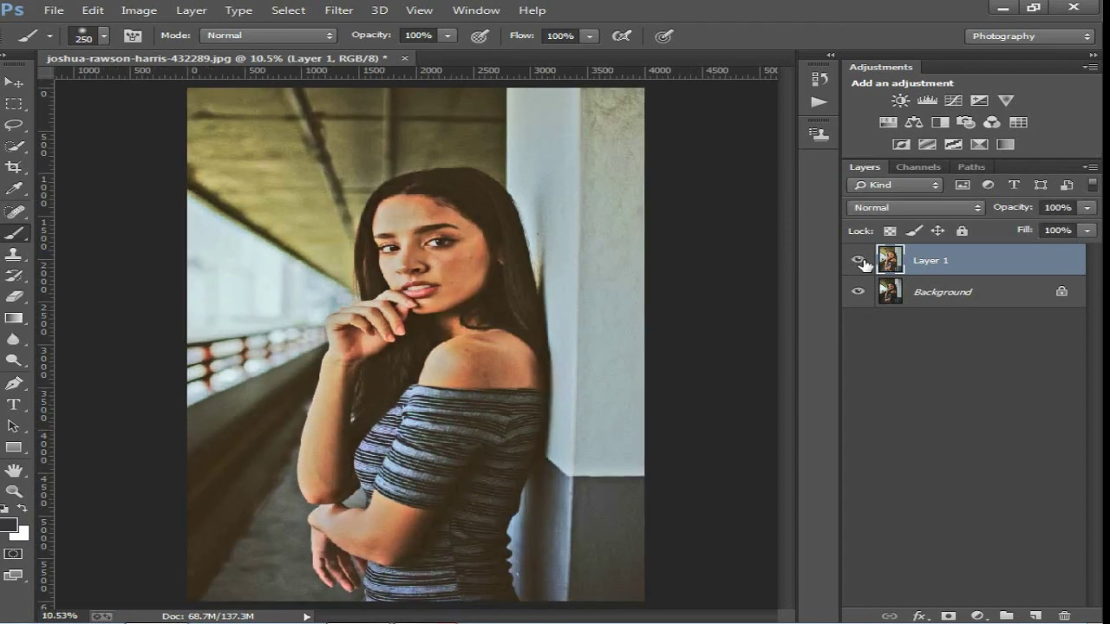
left_click(859, 261)
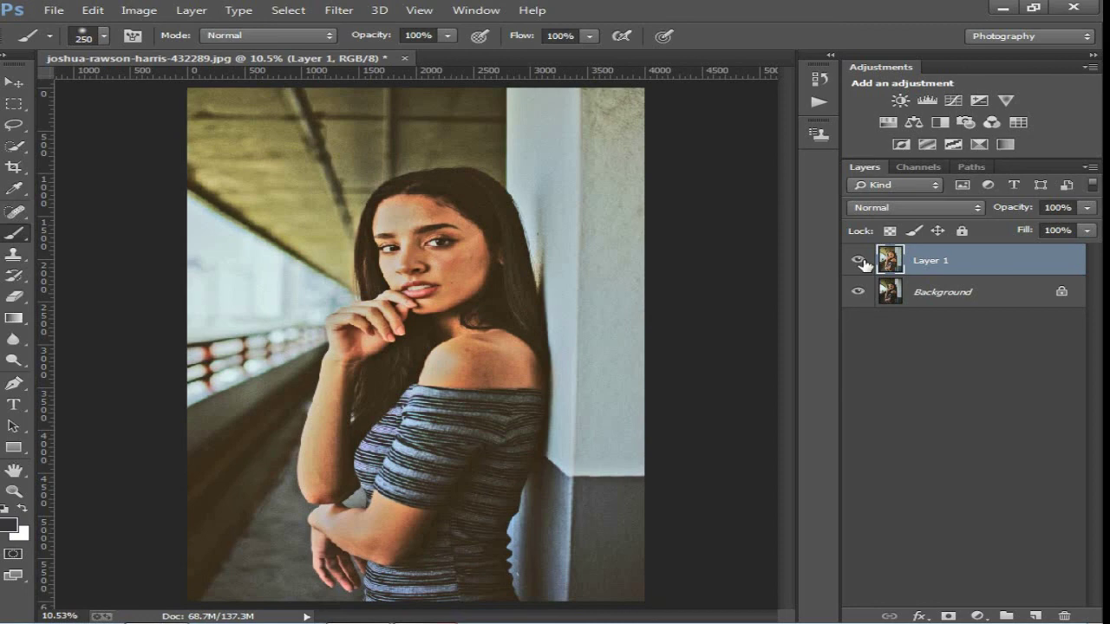